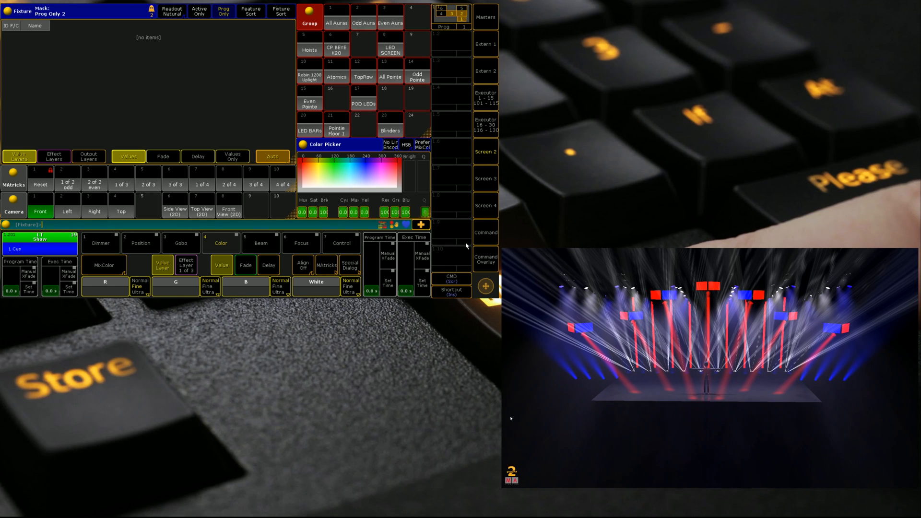
# - Cycle the 3D stage view through Left, Right, Top, 2D plan and back to Front
pyautogui.click(67, 211)
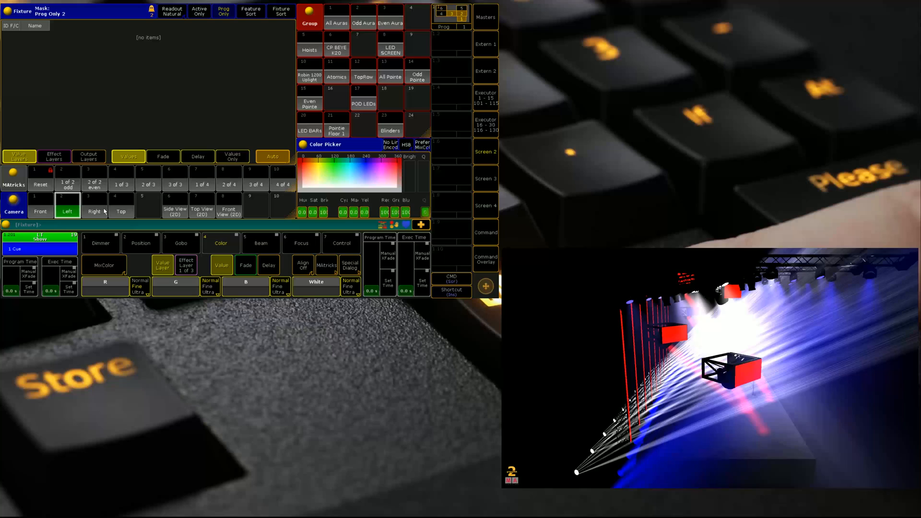
pyautogui.click(95, 211)
pyautogui.click(121, 211)
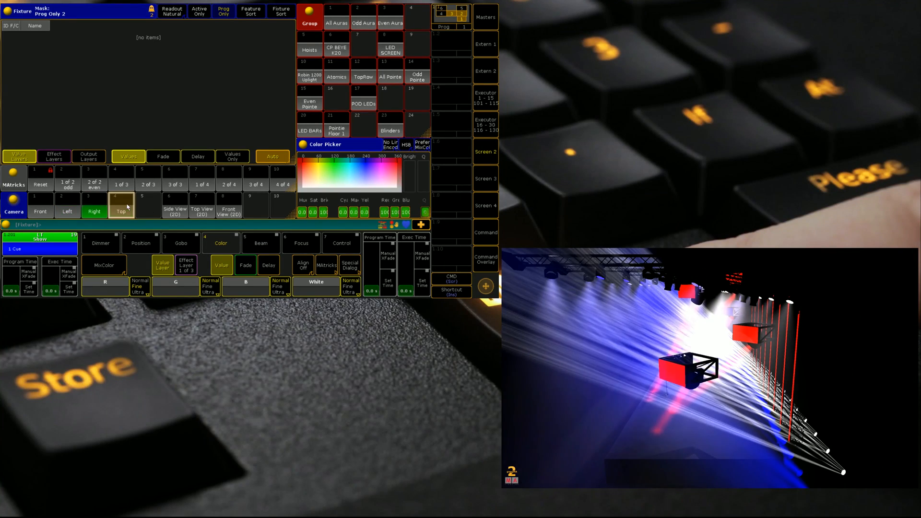
pyautogui.click(40, 212)
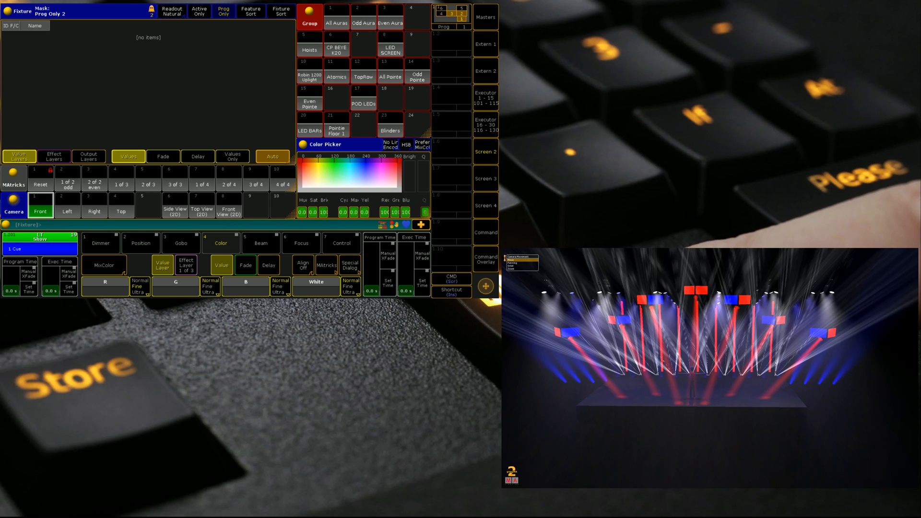
pyautogui.moveTo(681, 395); pyautogui.dragTo(682, 374)
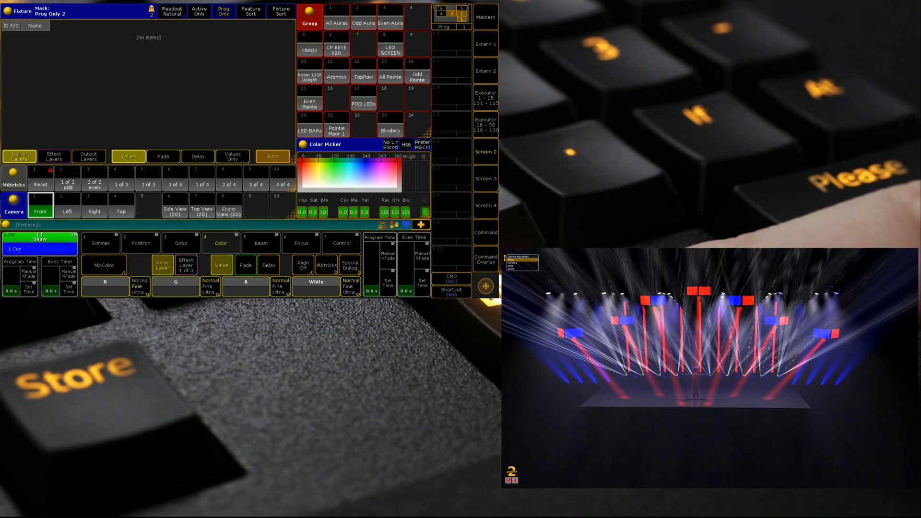
pyautogui.click(202, 210)
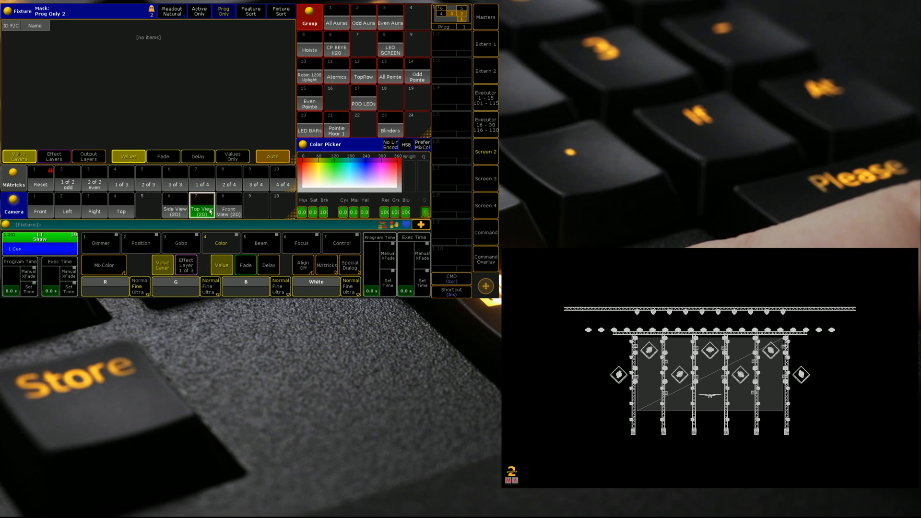
pyautogui.click(41, 211)
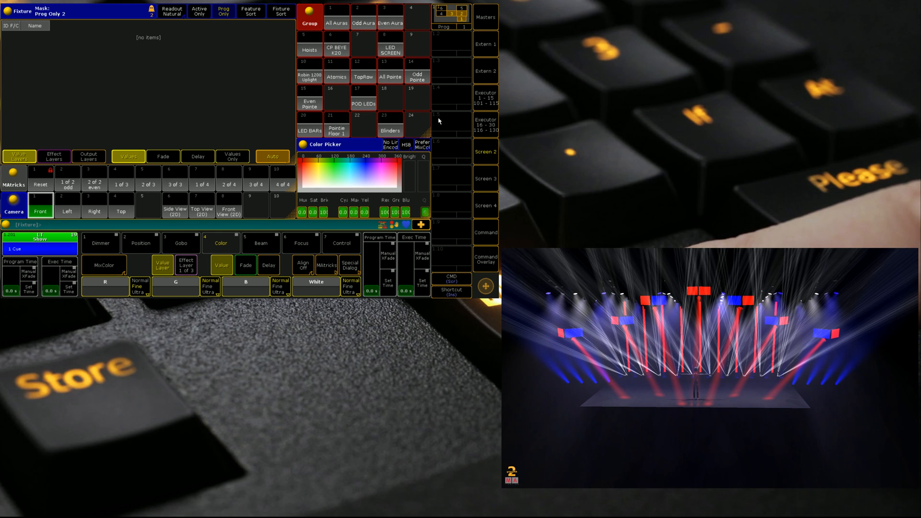
# - Add a new patch layer named 'Camera Control' in the Patch & Fixture Schedule
pyautogui.click(485, 233)
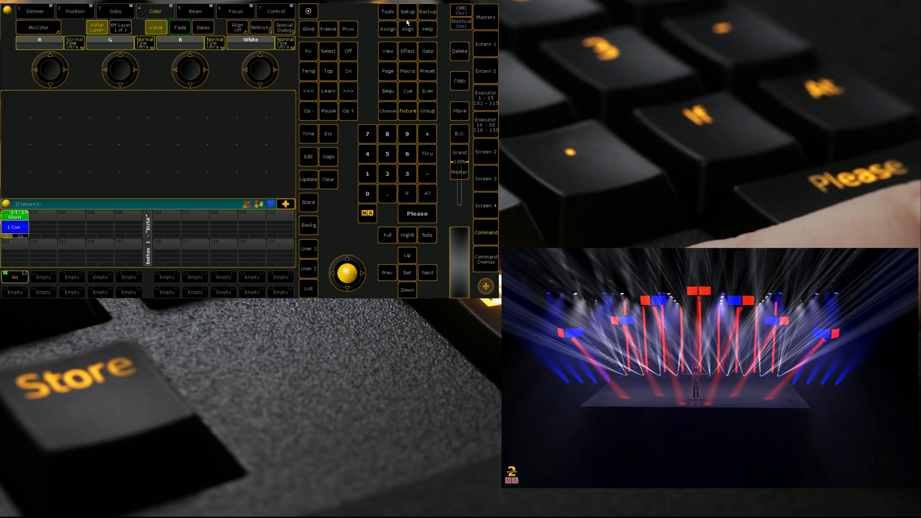
pyautogui.click(407, 12)
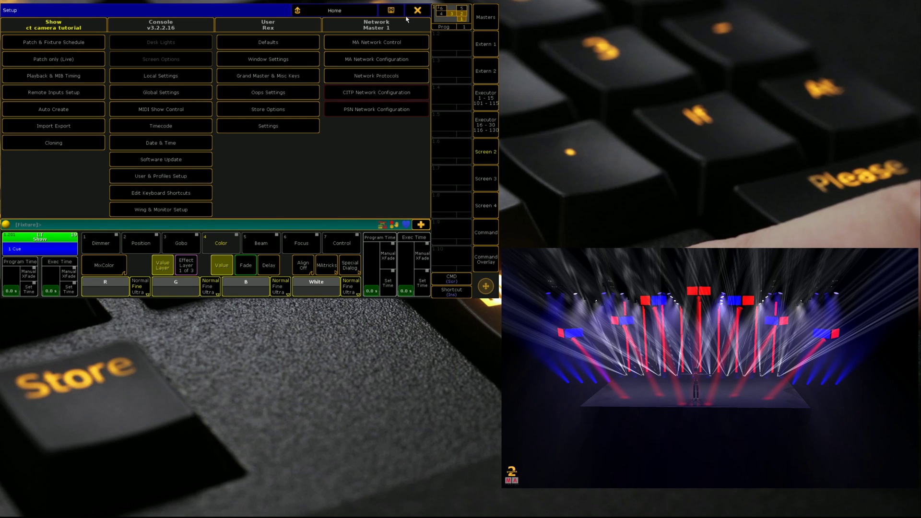
pyautogui.click(41, 44)
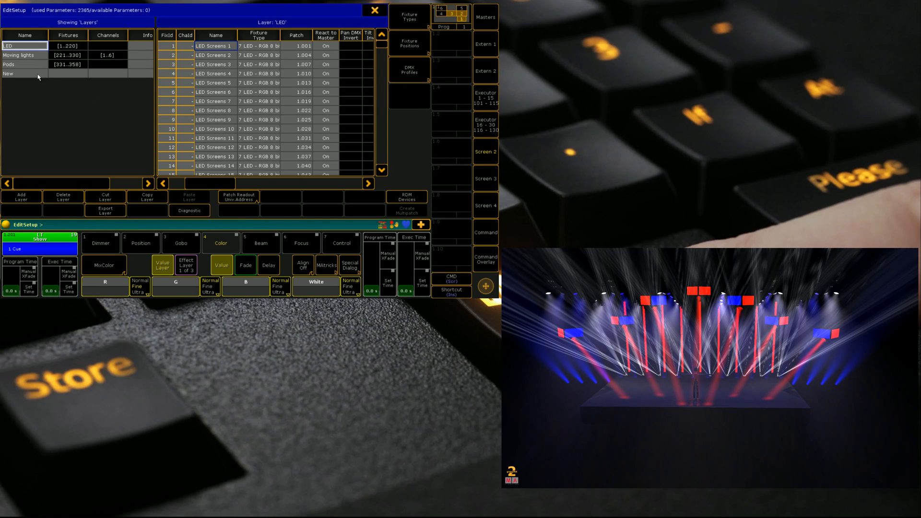
pyautogui.click(25, 73)
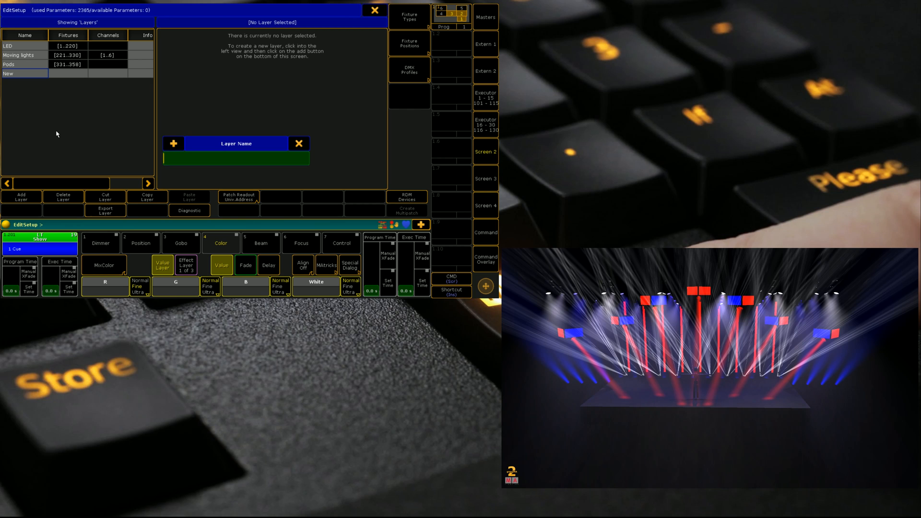
pyautogui.write('Camera Con')
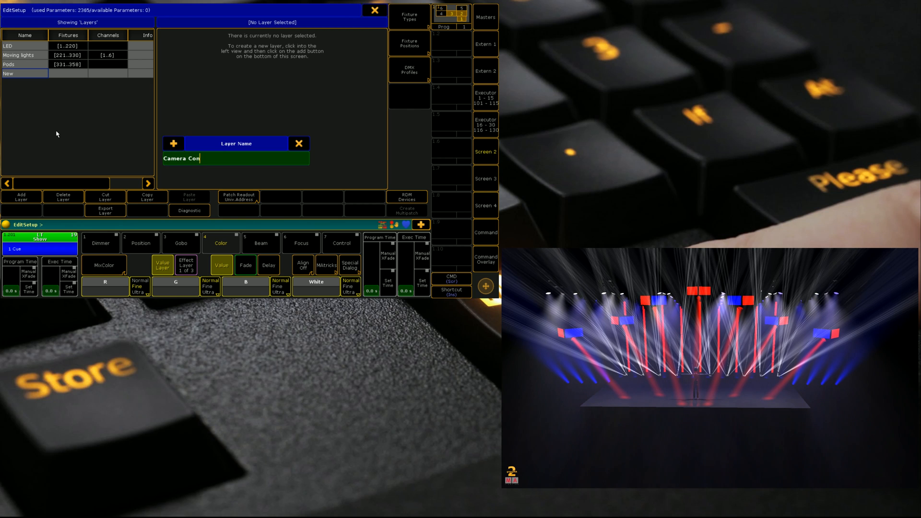
pyautogui.write('trol')
pyautogui.press('Return')
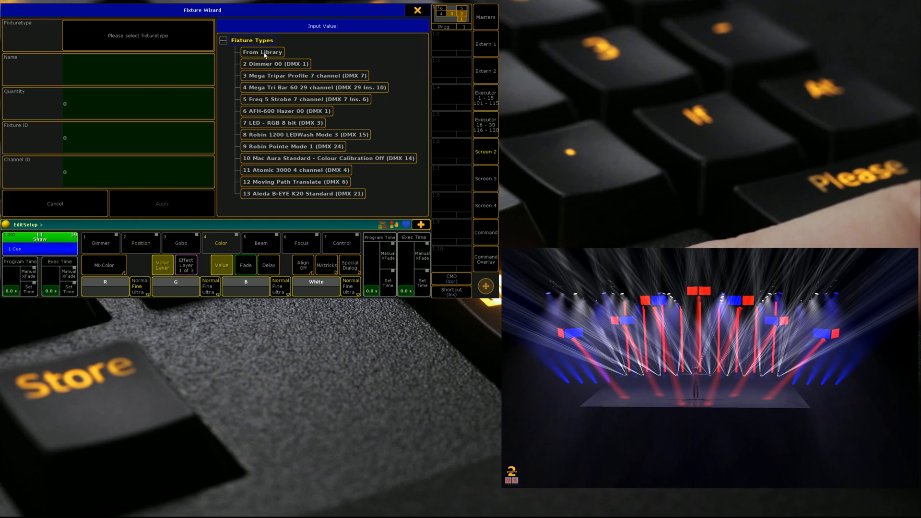
# - Import the MA Camera Controller as CameraControl 1, fixture ID 2001, patched at 30.001
pyautogui.click(262, 52)
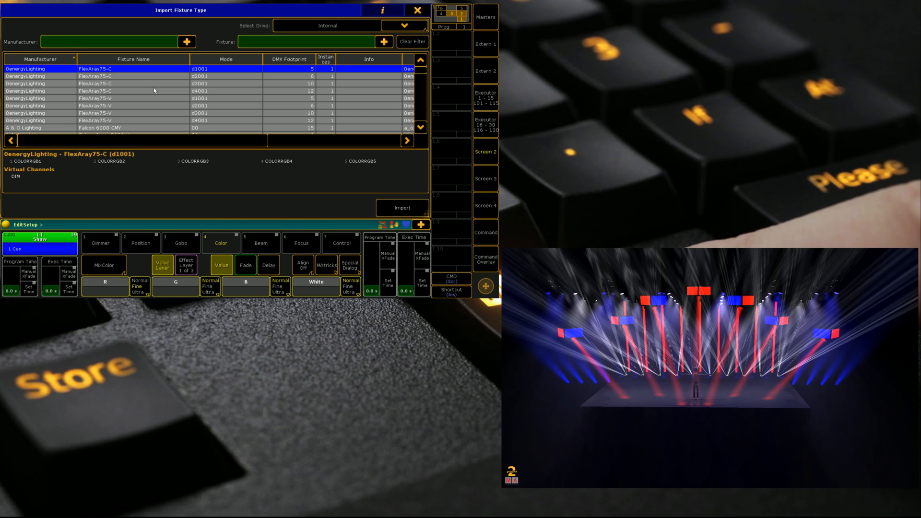
pyautogui.write('ma lighting')
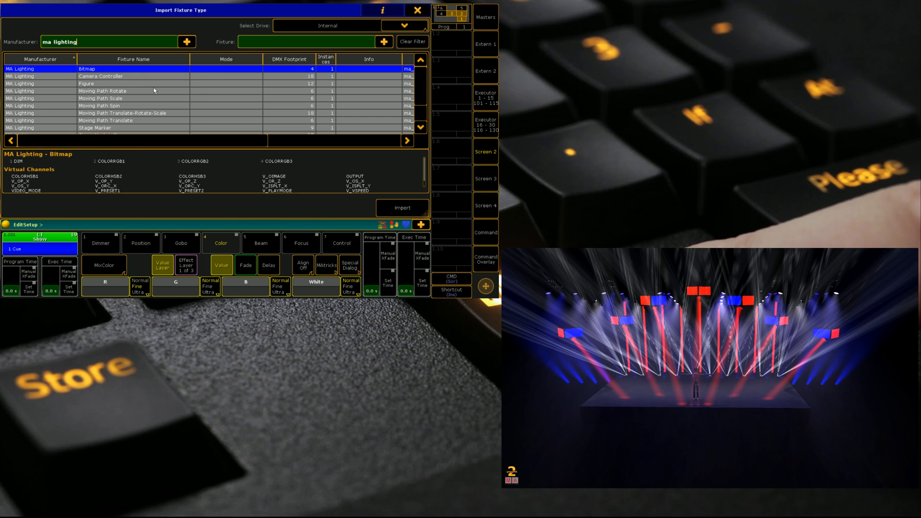
pyautogui.click(105, 76)
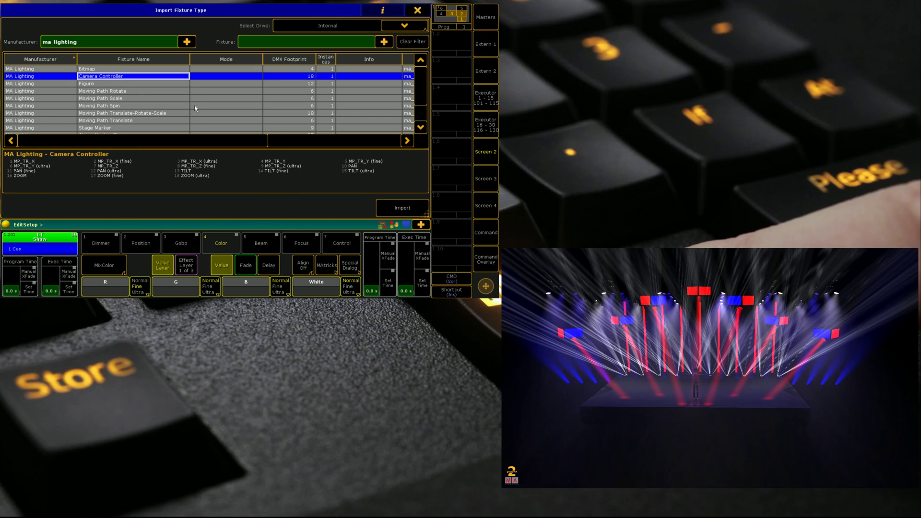
pyautogui.click(402, 208)
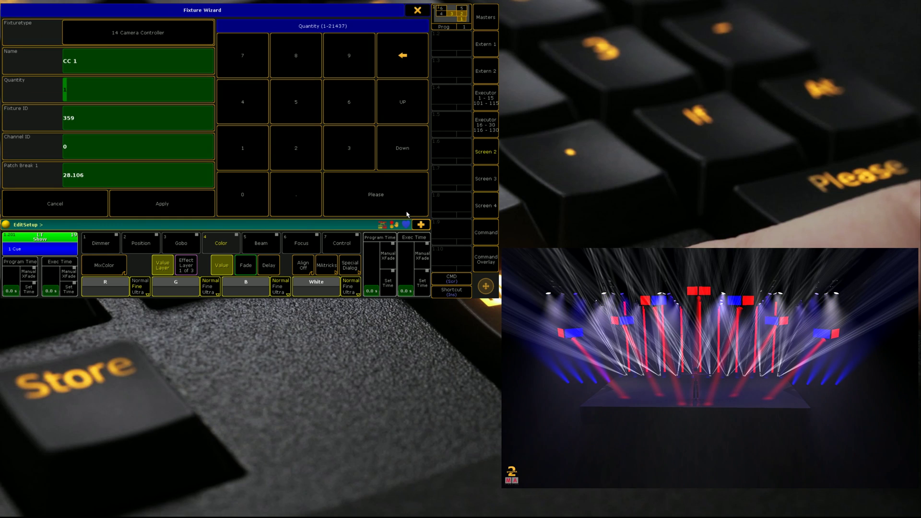
pyautogui.click(81, 67)
pyautogui.write('Came')
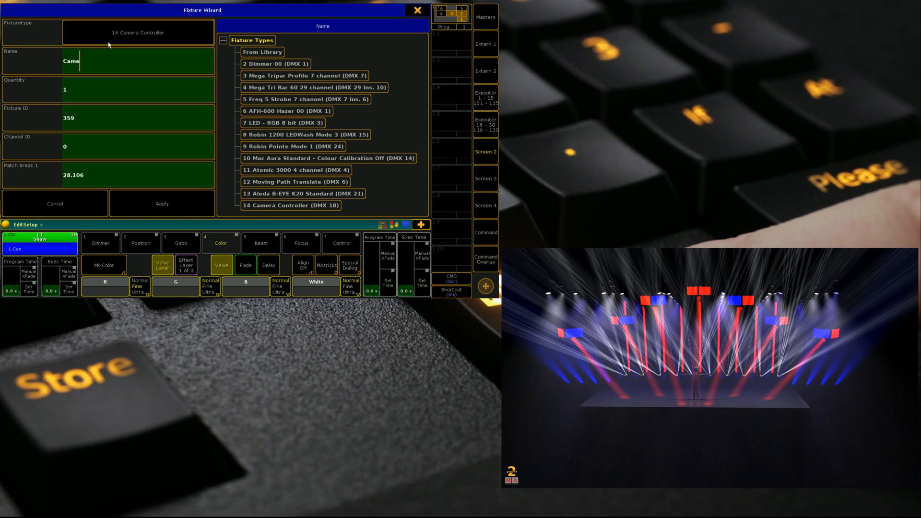
pyautogui.write('raControl 1')
pyautogui.press('Return')
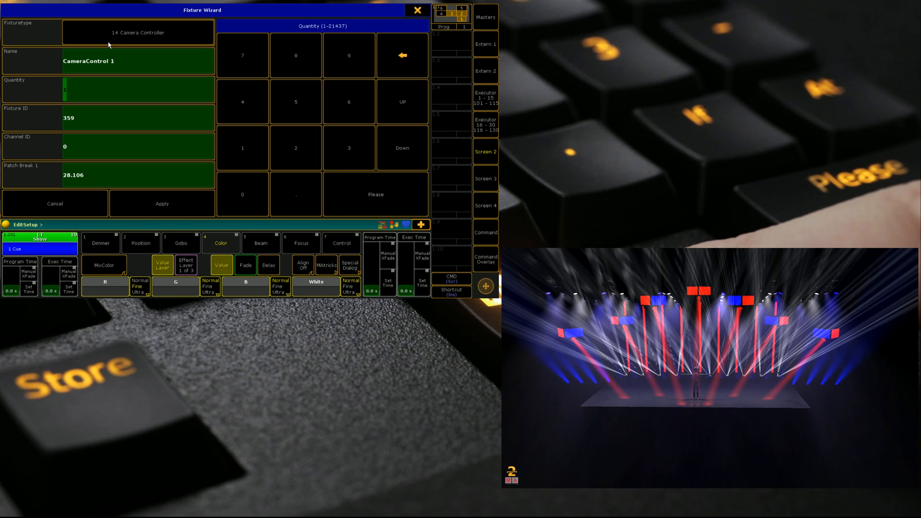
pyautogui.press('Return')
pyautogui.write('20')
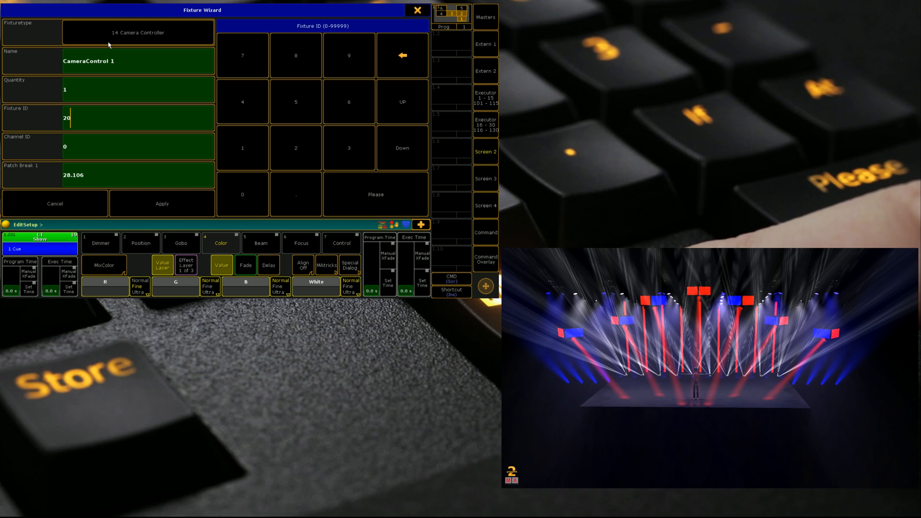
pyautogui.write('01')
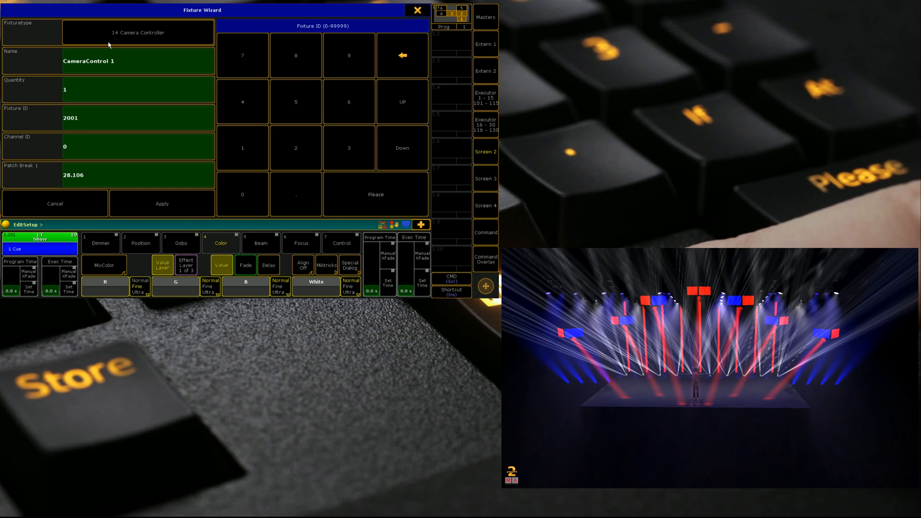
pyautogui.press('Return')
pyautogui.press('Return')
pyautogui.write('30.1')
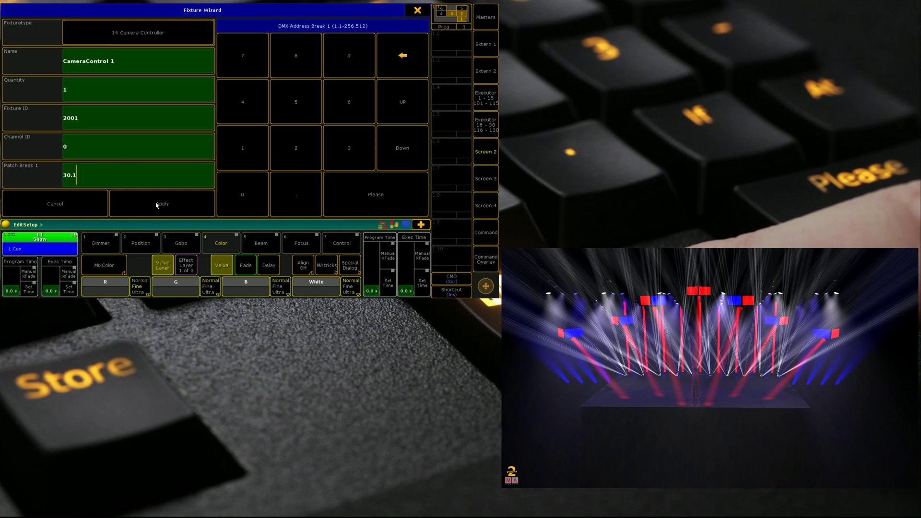
# - Apply the camera fixture, save the patch on exit and return to the show screen
pyautogui.click(155, 205)
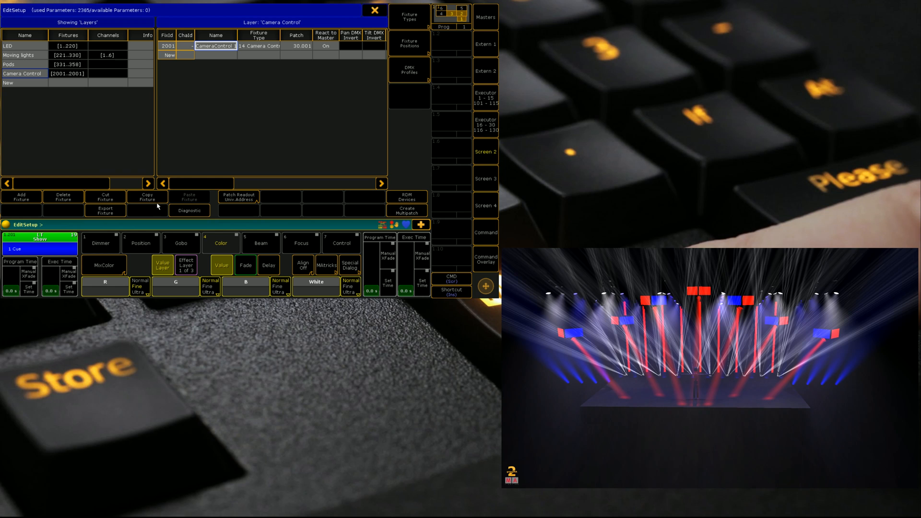
pyautogui.click(375, 11)
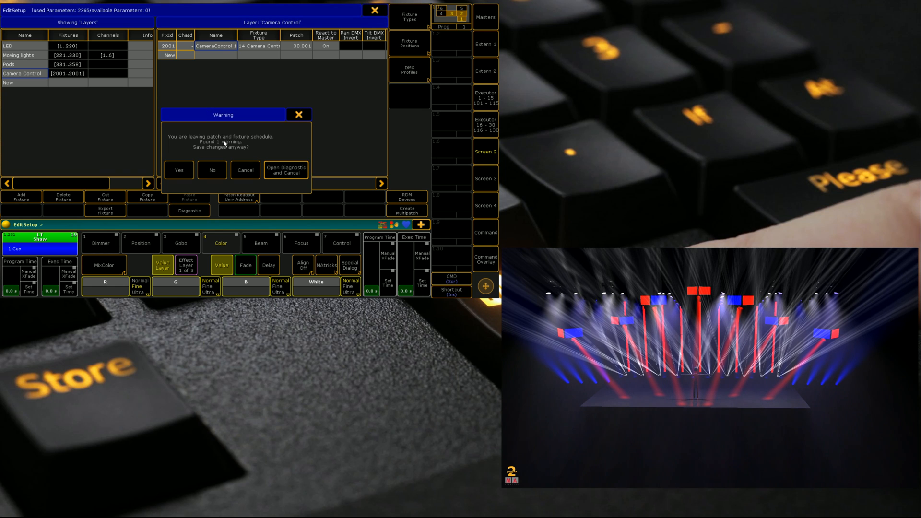
pyautogui.click(179, 171)
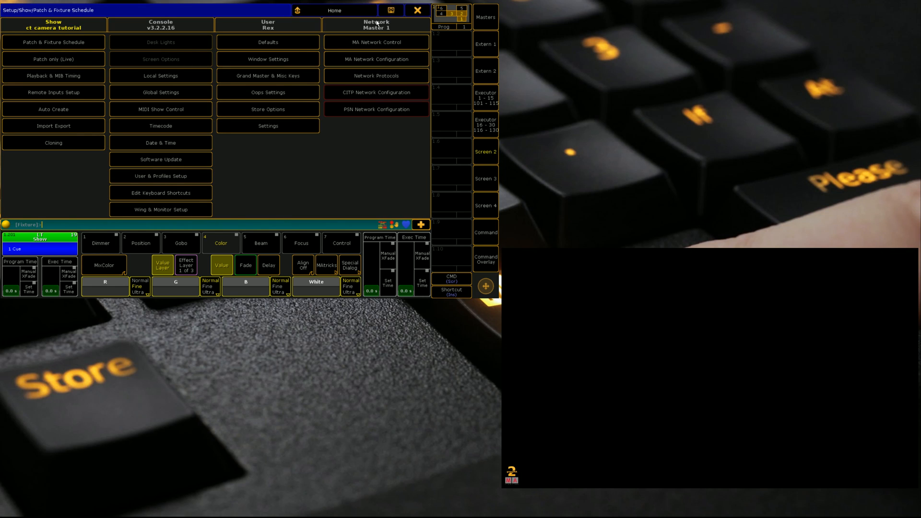
pyautogui.click(485, 151)
pyautogui.click(485, 153)
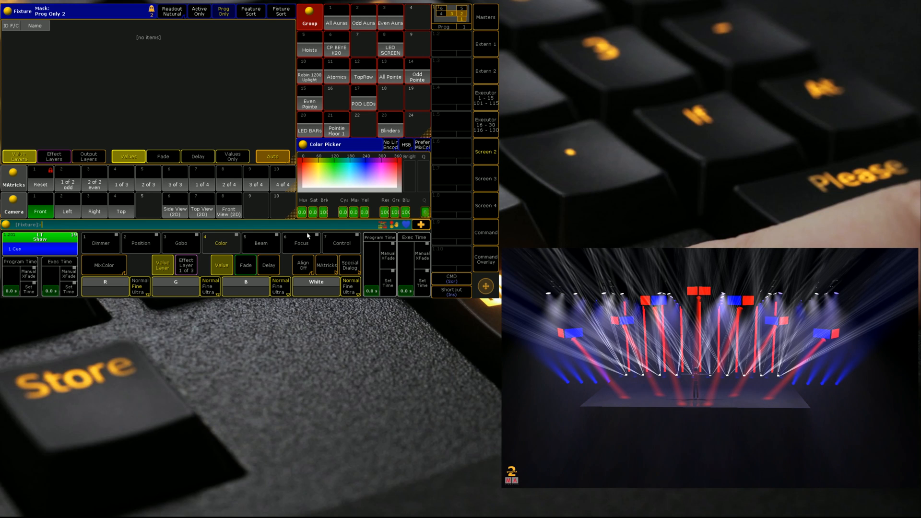
# - Store the current 3D view as camera 5 via the command overlay
pyautogui.click(67, 211)
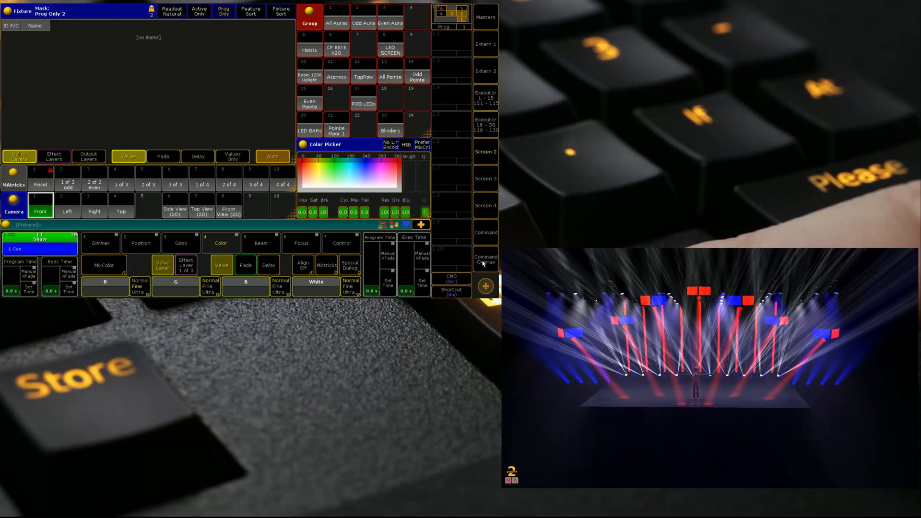
pyautogui.click(487, 260)
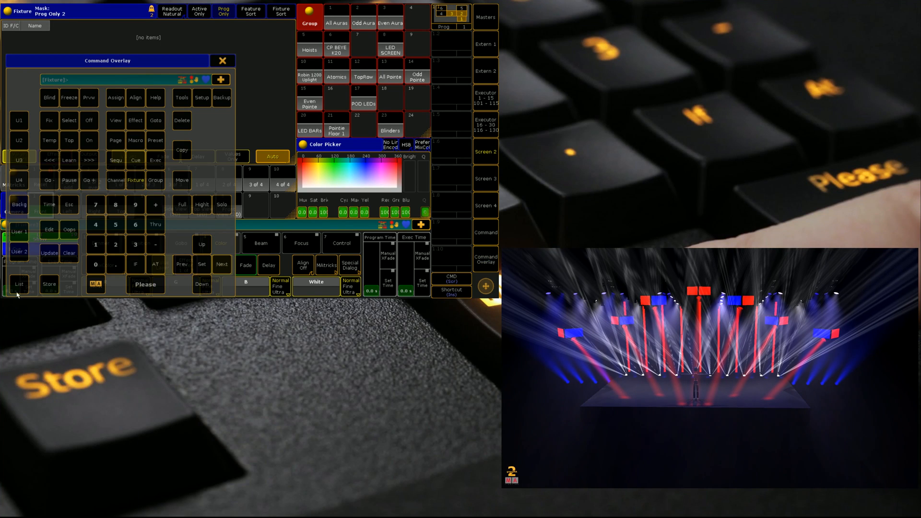
pyautogui.click(49, 284)
pyautogui.moveTo(108, 61); pyautogui.dragTo(359, 50)
pyautogui.click(147, 209)
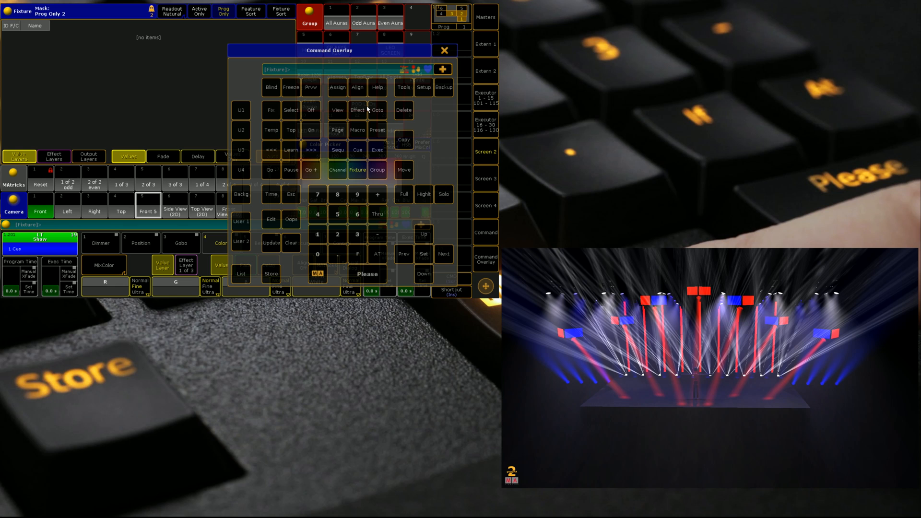
# - Label camera 5 'DMXCam' and bring up its Fixture setting for linking
pyautogui.click(337, 87)
pyautogui.click(147, 208)
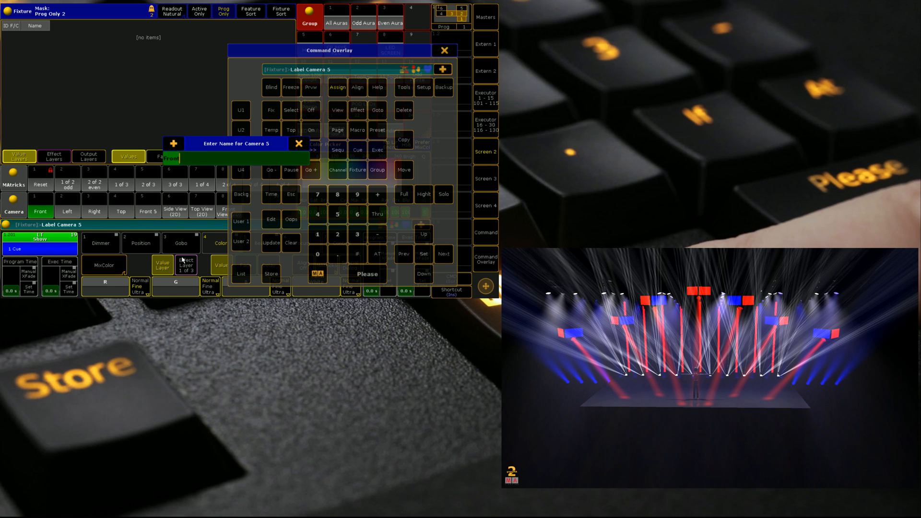
pyautogui.write('DMXCam')
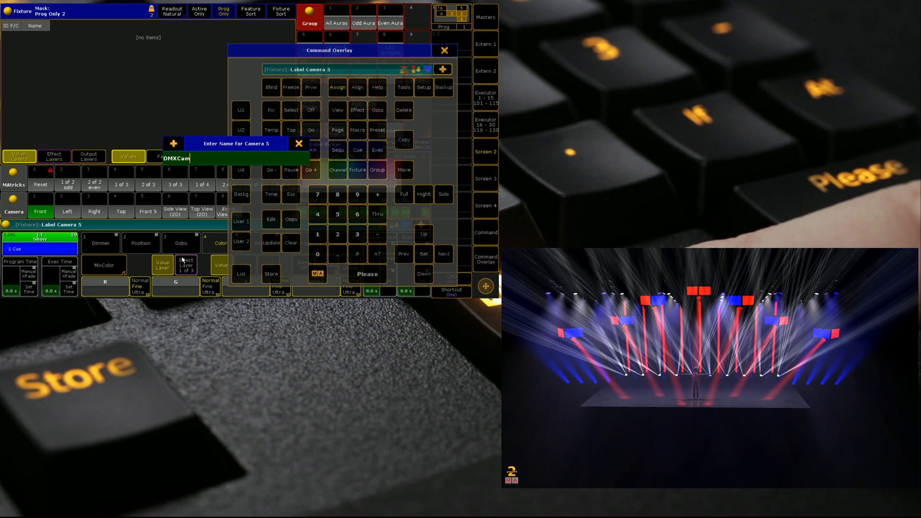
pyautogui.press('Return')
pyautogui.click(444, 50)
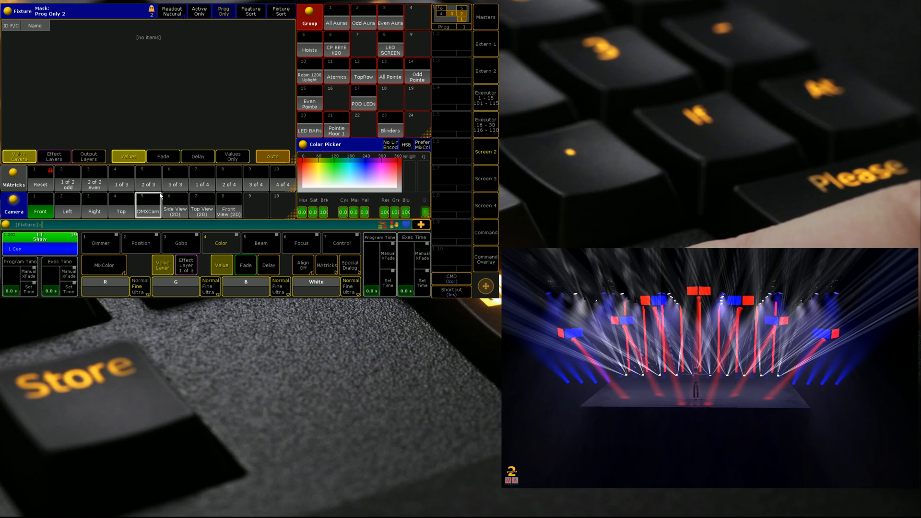
pyautogui.click(147, 213)
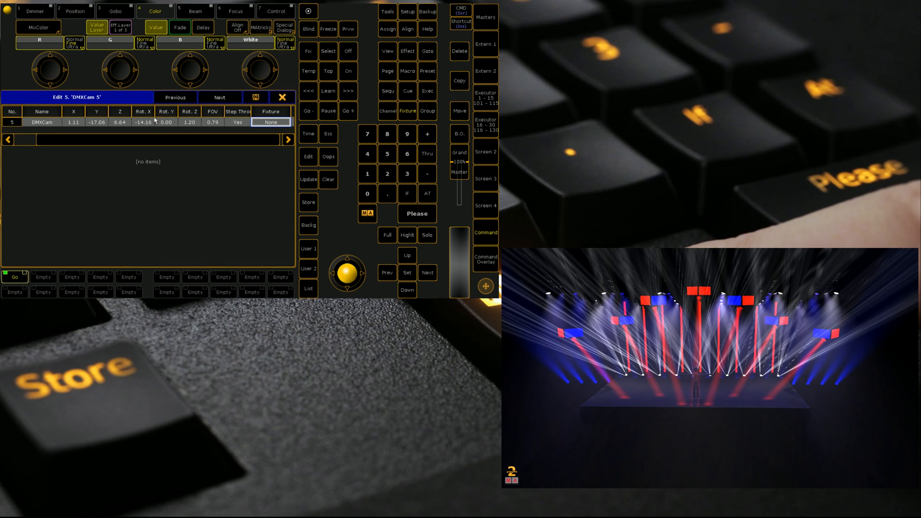
pyautogui.click(273, 123)
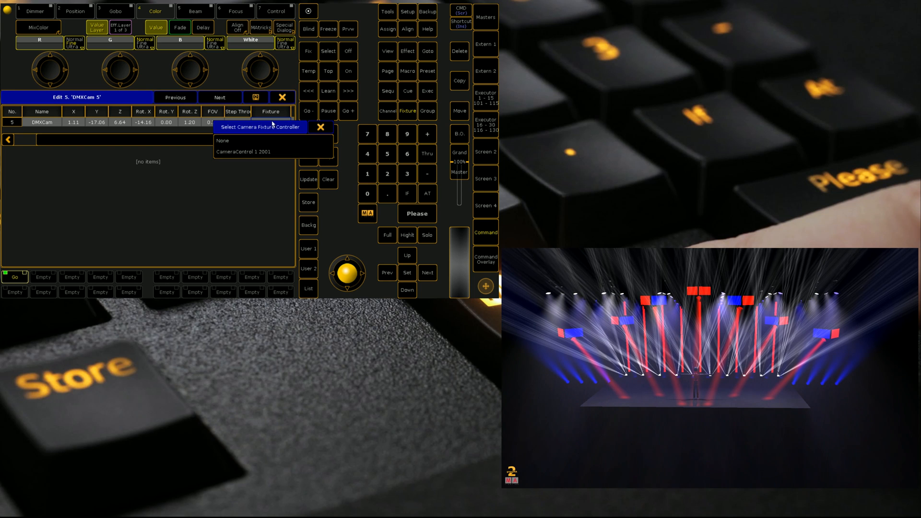
# - Link DMXCam to CameraControl 1 (2001) and make it the active 3D camera
pyautogui.click(269, 152)
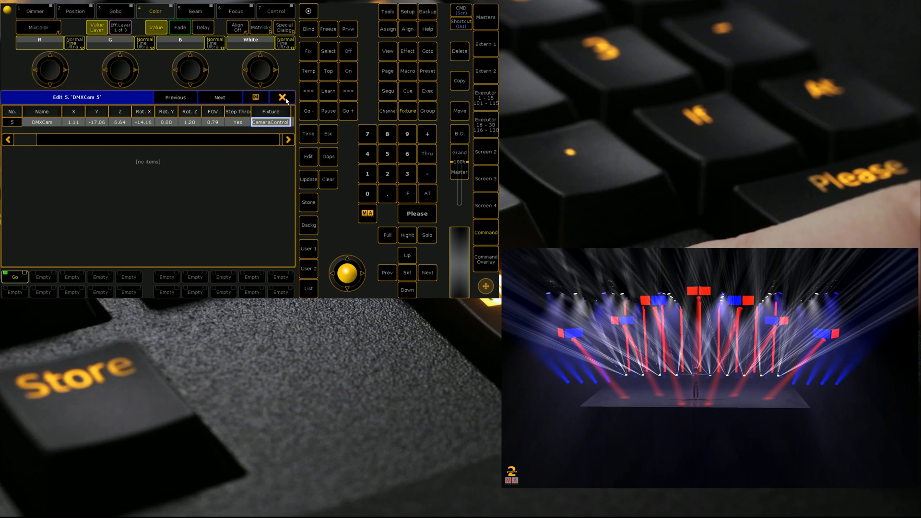
pyautogui.click(282, 97)
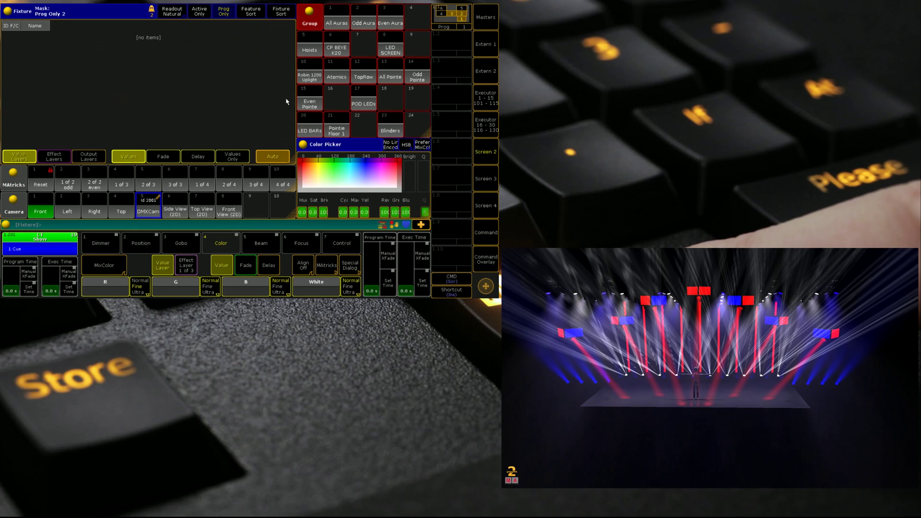
pyautogui.click(148, 208)
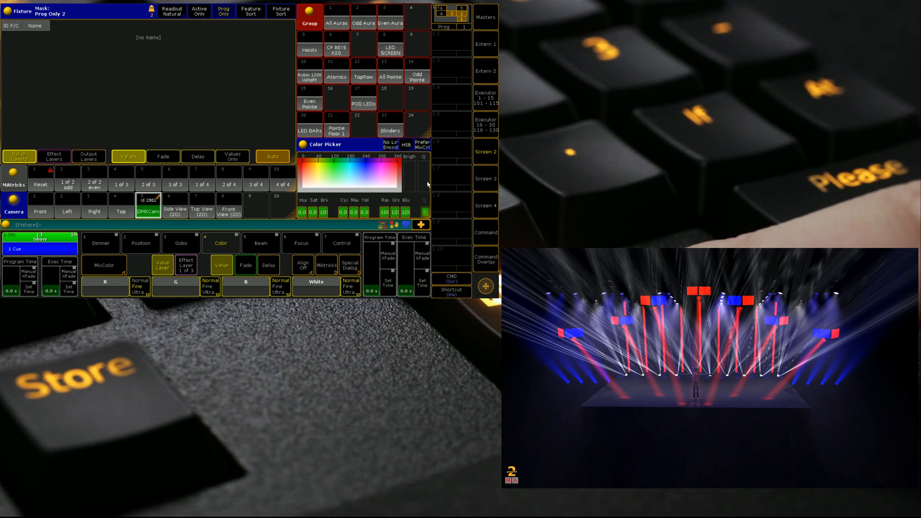
# - Select camera fixture 2001 with 'Fixture 2001 Please'
pyautogui.click(485, 261)
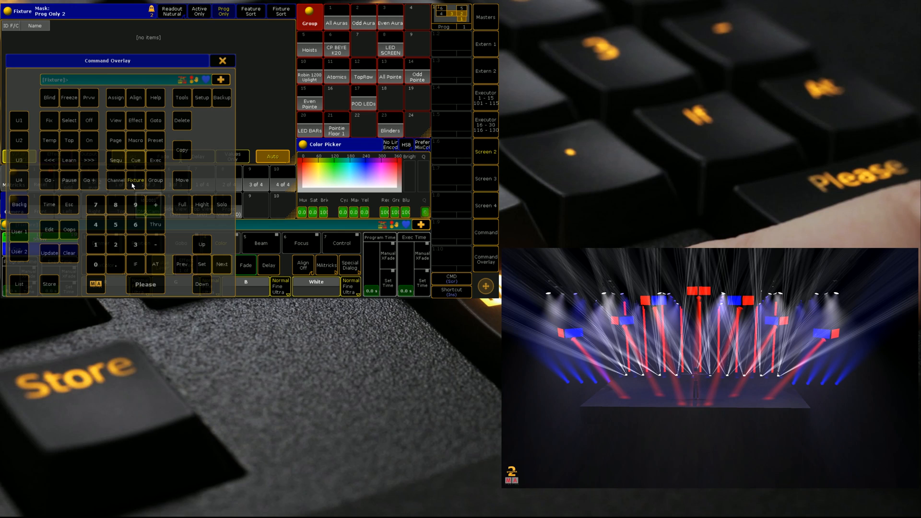
pyautogui.click(115, 244)
pyautogui.click(95, 264)
pyautogui.click(95, 244)
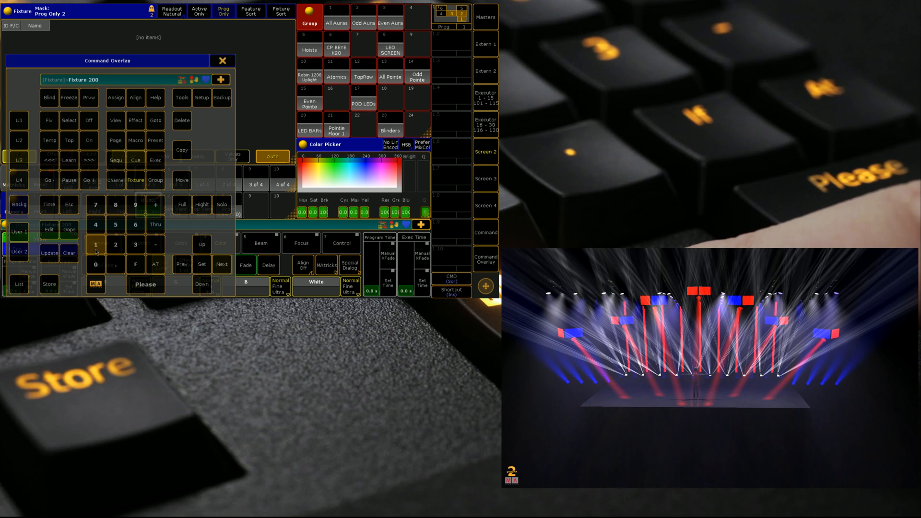
pyautogui.click(145, 285)
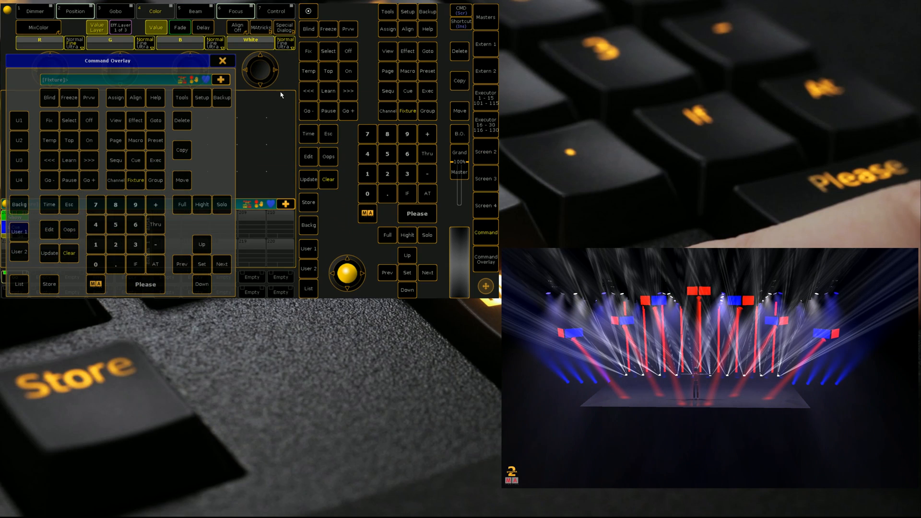
# - Turn the camera's Pan, Tilt and Zoom encoders to frame a close shot of the performer
pyautogui.click(222, 60)
pyautogui.click(75, 11)
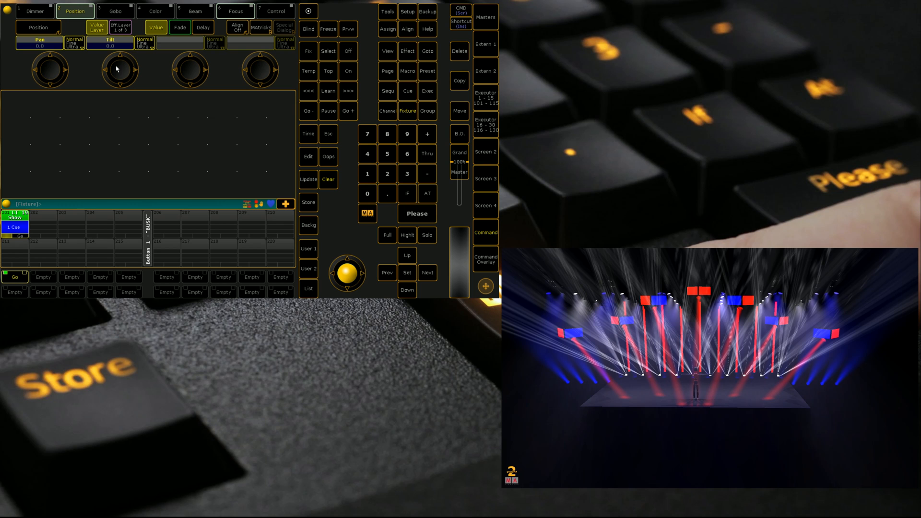
pyautogui.click(143, 45)
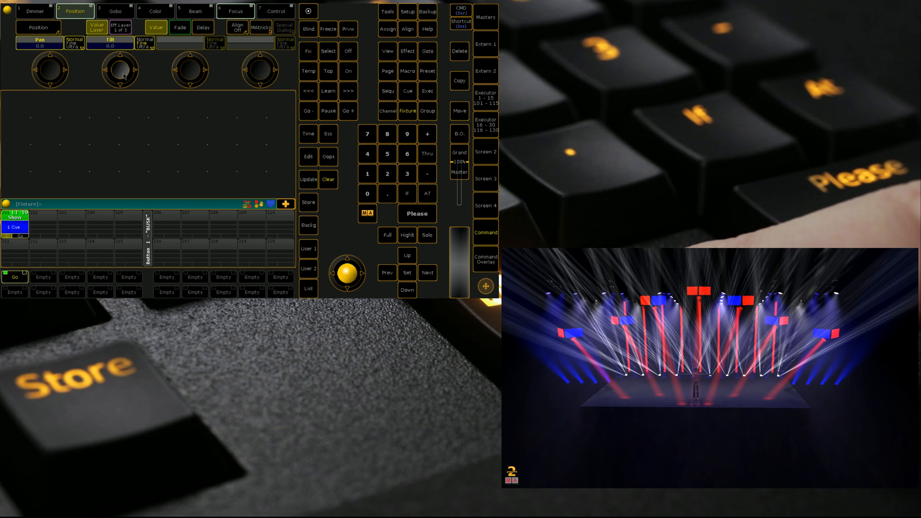
pyautogui.moveTo(123, 72); pyautogui.dragTo(123, 69)
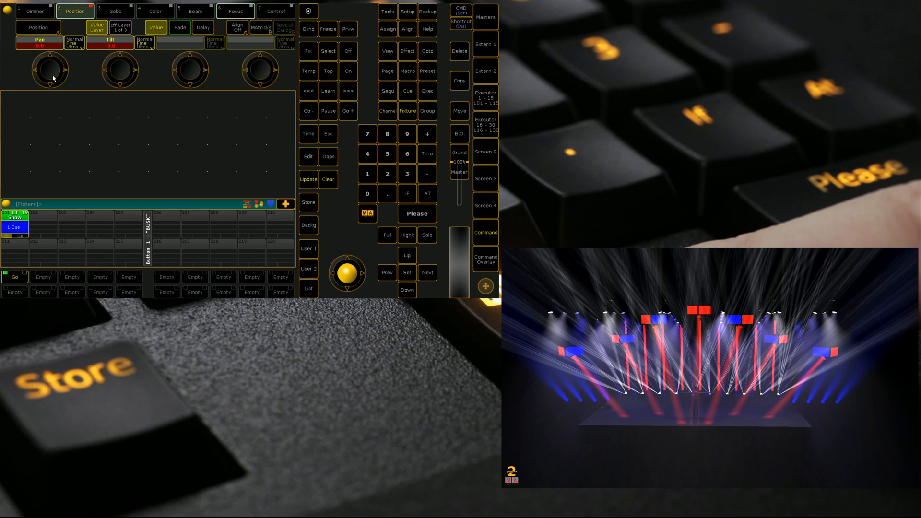
pyautogui.moveTo(51, 69); pyautogui.dragTo(52, 78)
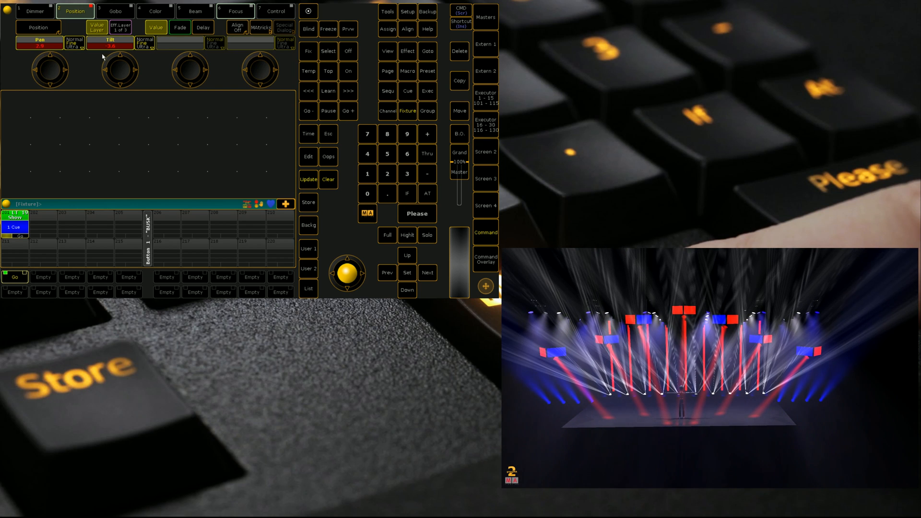
pyautogui.click(237, 12)
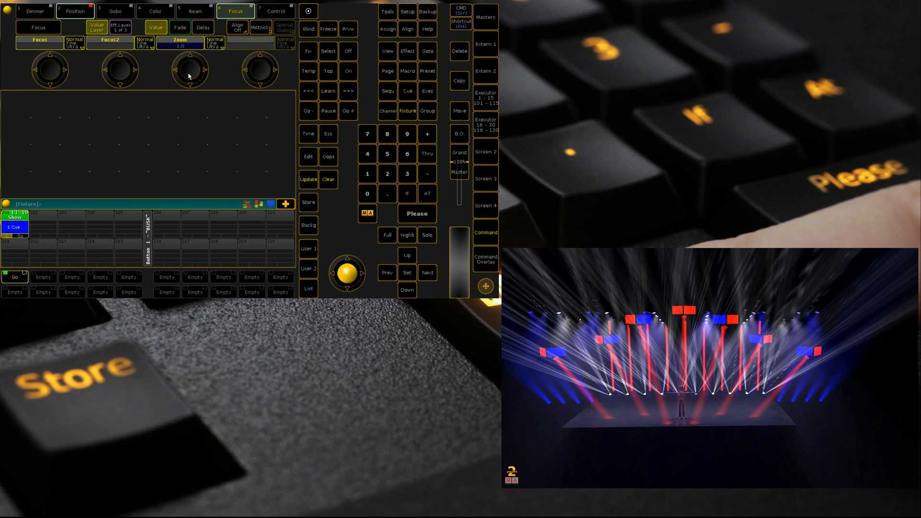
pyautogui.moveTo(189, 74); pyautogui.dragTo(188, 69)
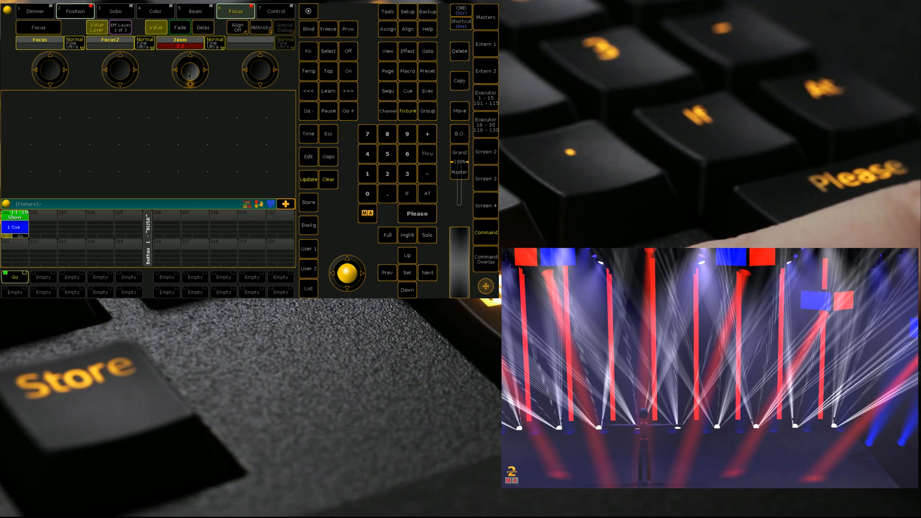
# - Add an All preset pool window in the empty screen area
pyautogui.click(19, 110)
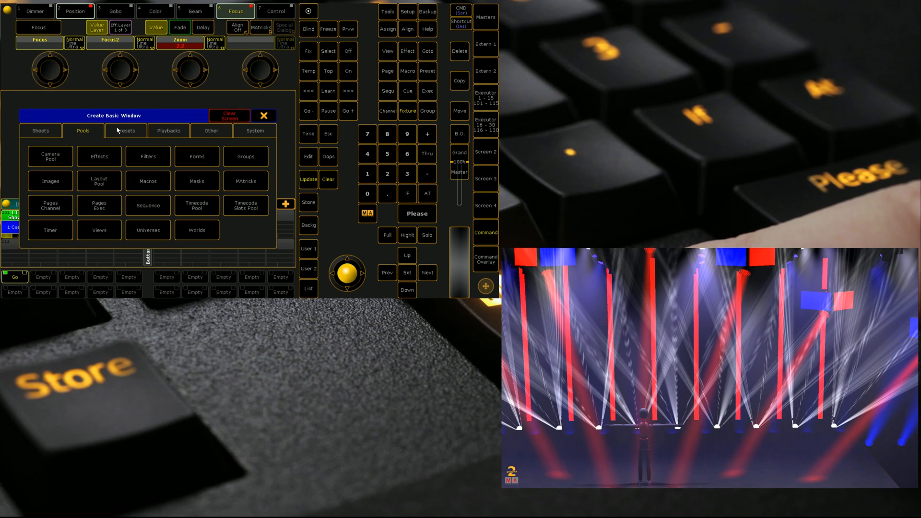
pyautogui.click(126, 131)
pyautogui.click(98, 157)
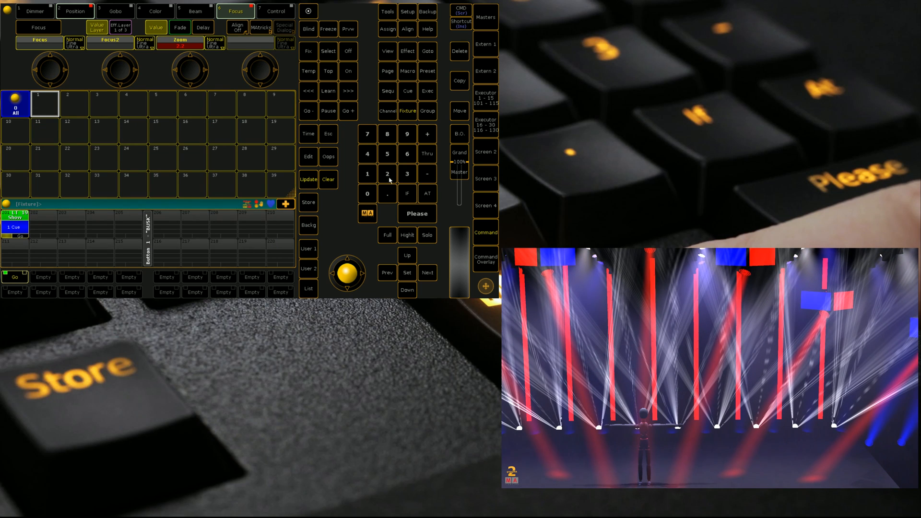
# - Store the camera framing as preset 1, label it 'Close Shot' and zoom back out
pyautogui.click(308, 203)
pyautogui.click(45, 106)
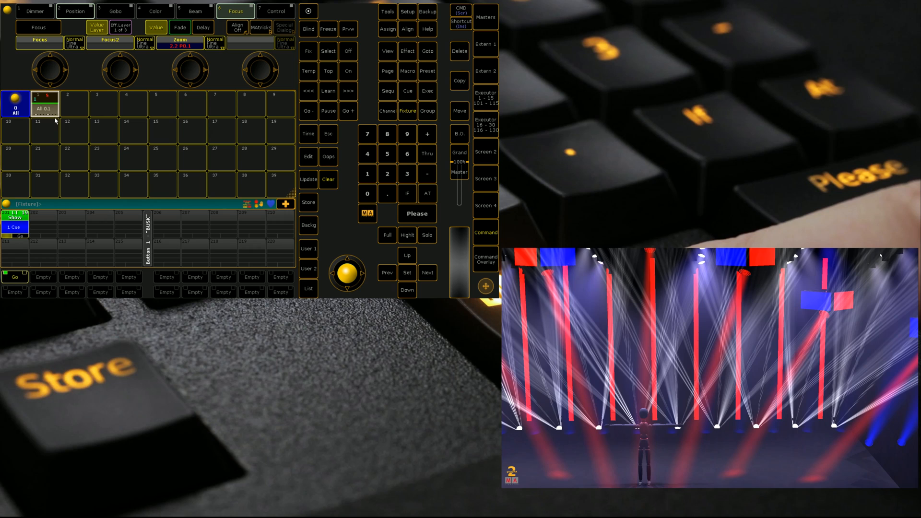
pyautogui.press('F2')
pyautogui.write('Close H')
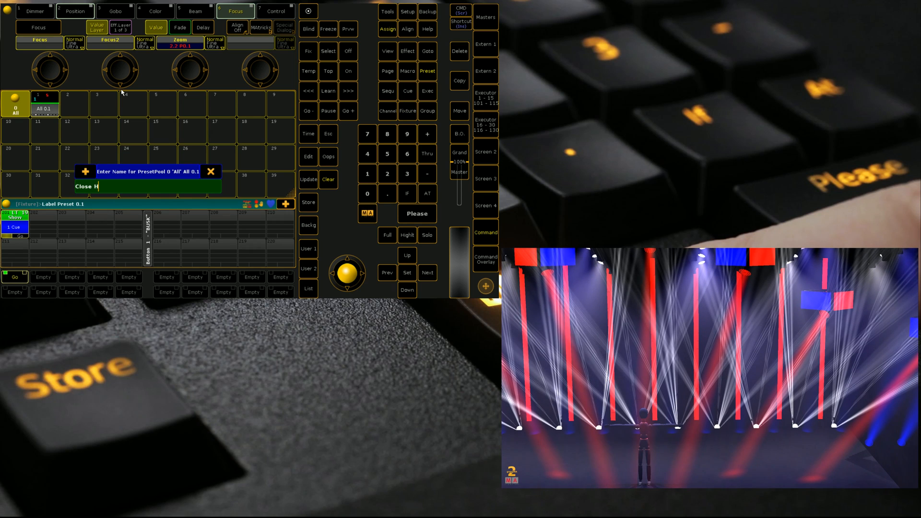
pyautogui.press('BackSpace')
pyautogui.write('Shot')
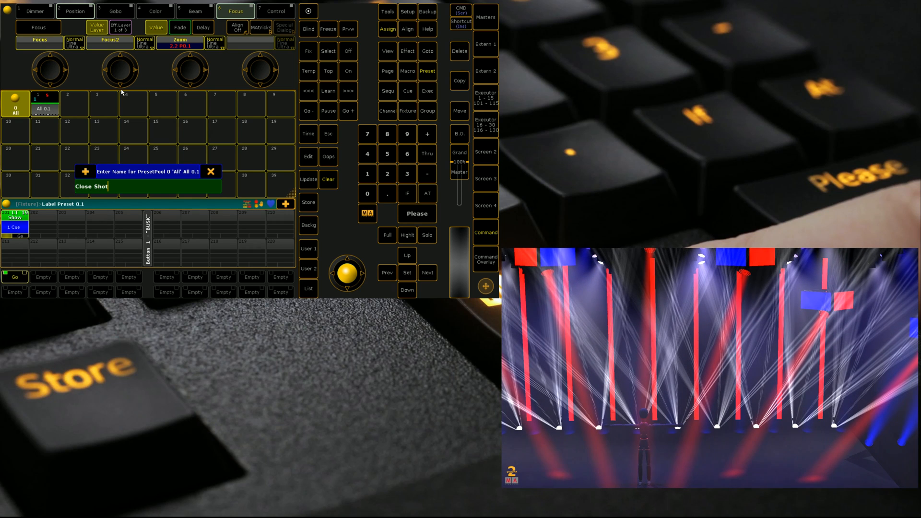
pyautogui.press('Return')
pyautogui.moveTo(192, 69); pyautogui.dragTo(219, 65)
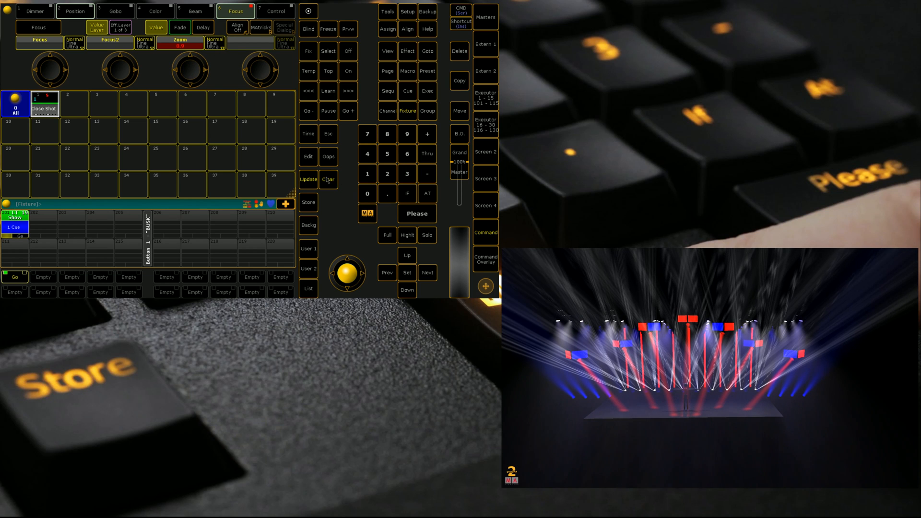
# - Clear the programmer and select camera fixture 2001 again
pyautogui.click(328, 179)
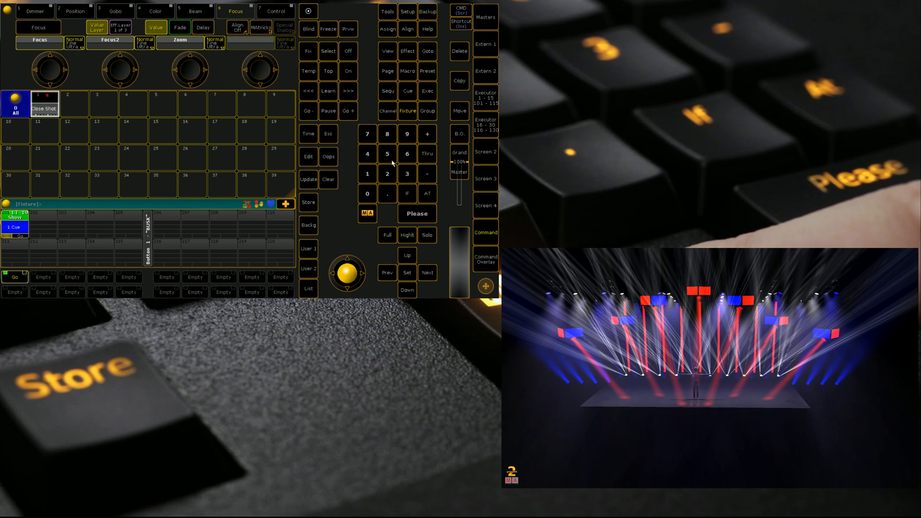
pyautogui.click(387, 173)
pyautogui.click(367, 193)
pyautogui.click(367, 173)
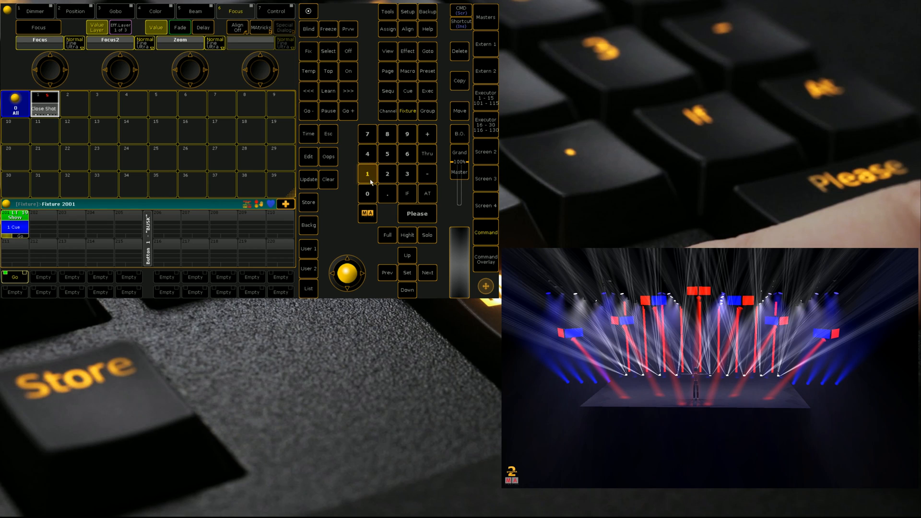
pyautogui.click(417, 214)
# - Adjust the camera's X/Y/Z translation and pan to a wider side-on stage angle
pyautogui.click(75, 10)
pyautogui.click(31, 27)
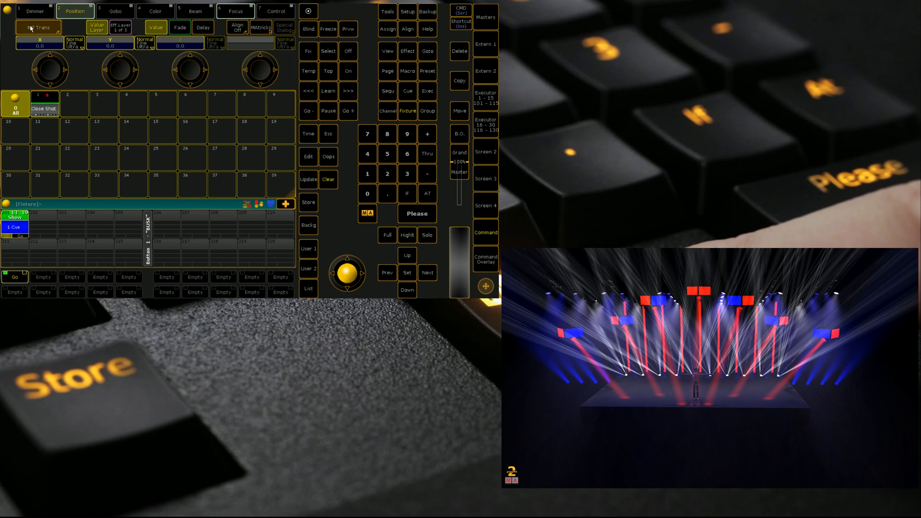
pyautogui.scroll(3, 122, 70)
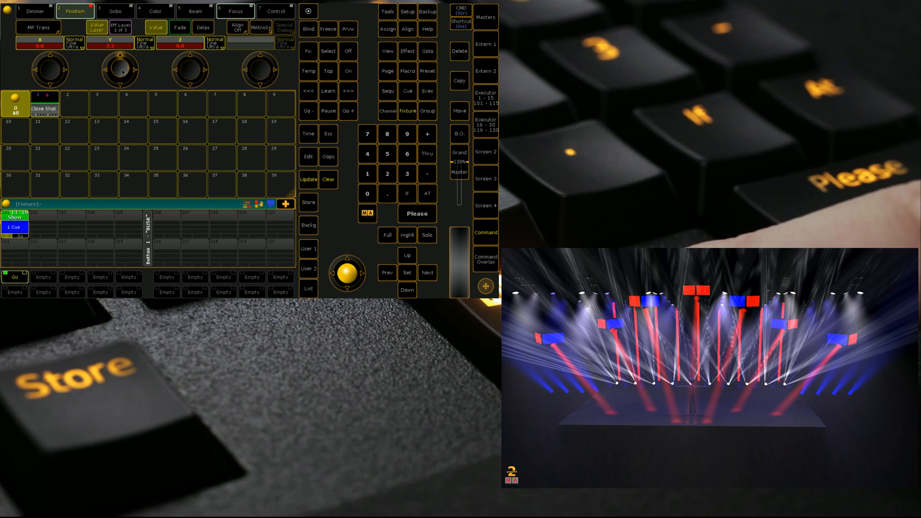
pyautogui.scroll(4, 123, 70)
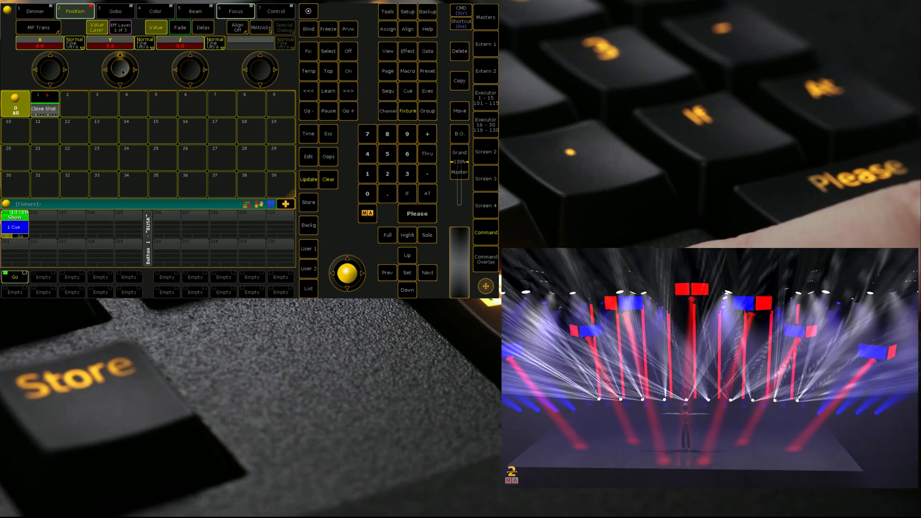
pyautogui.scroll(3, 122, 71)
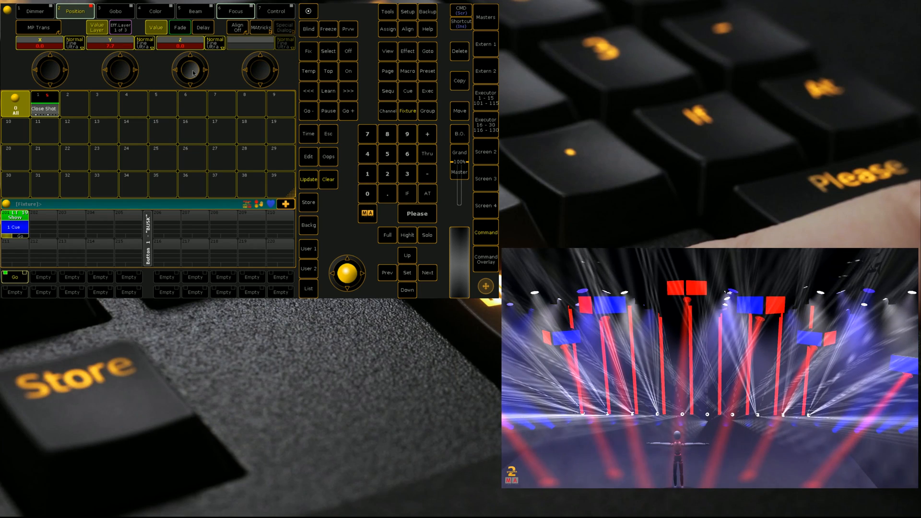
pyautogui.scroll(4, 193, 73)
pyautogui.scroll(4, 193, 72)
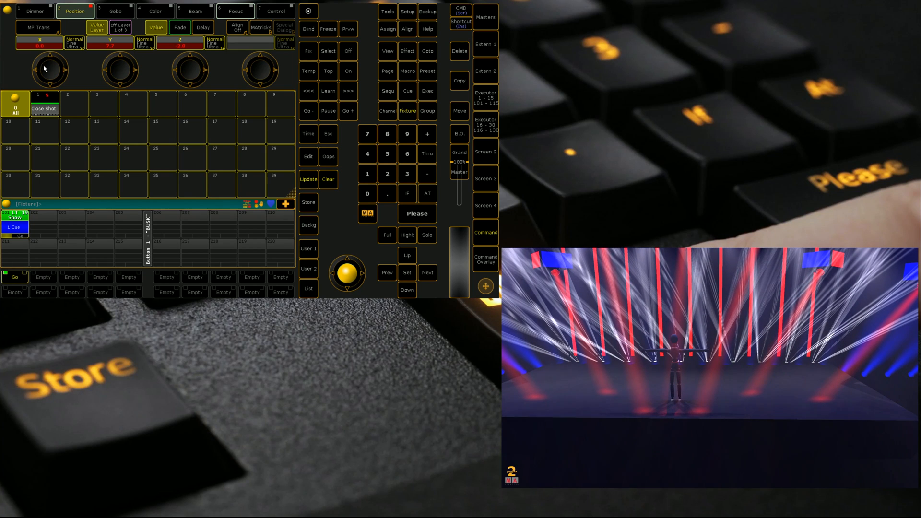
pyautogui.scroll(5, 49, 69)
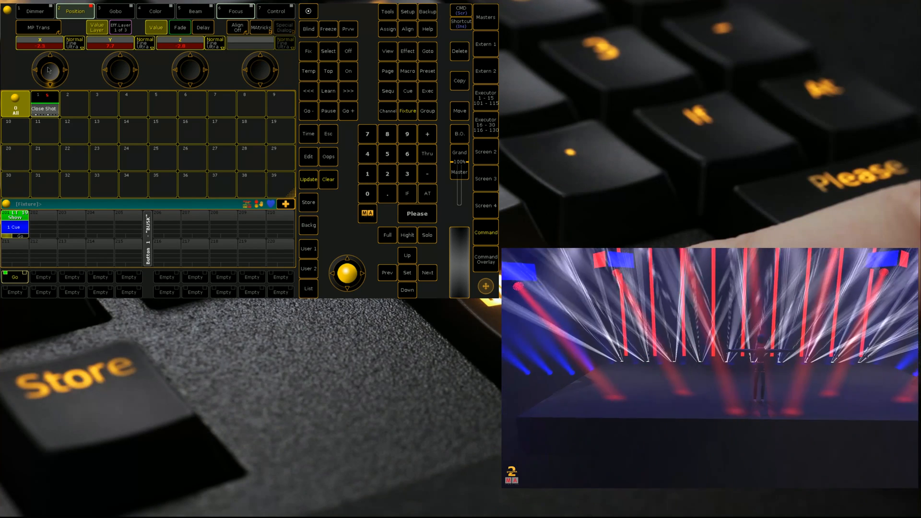
pyautogui.scroll(4, 49, 70)
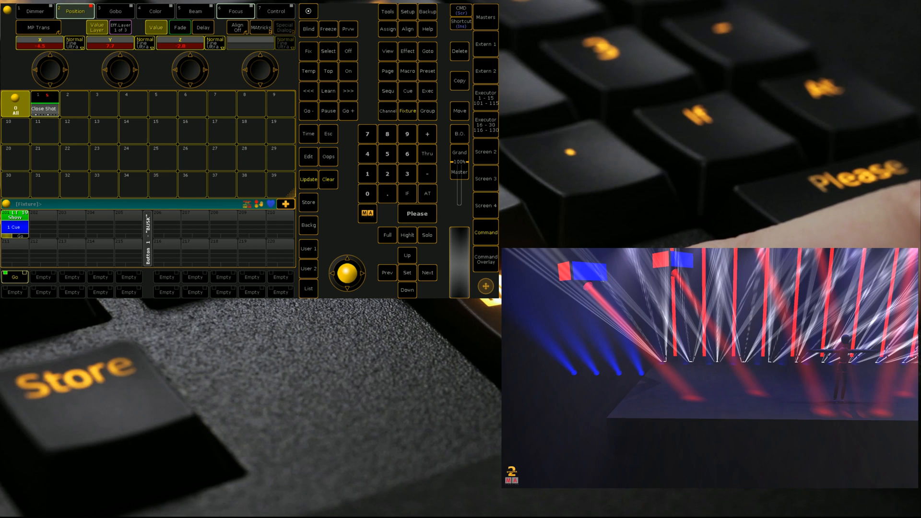
pyautogui.click(39, 27)
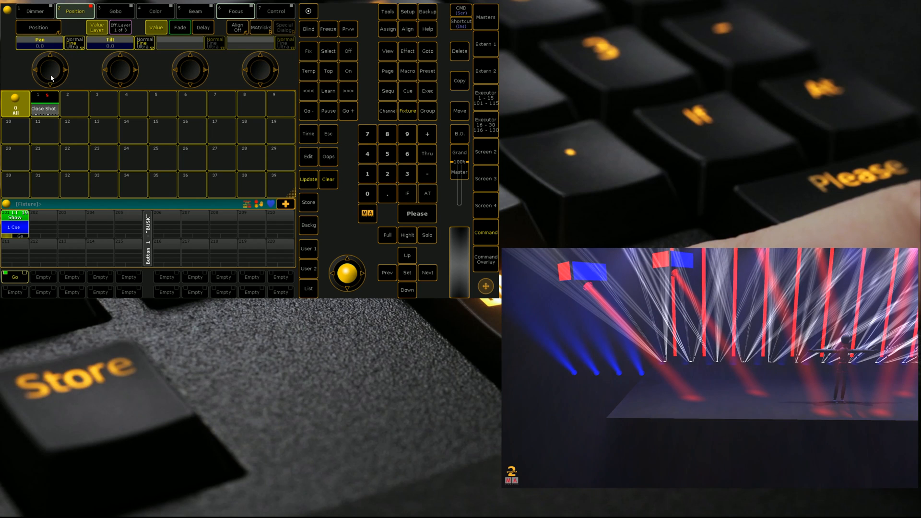
pyautogui.scroll(5, 52, 77)
pyautogui.scroll(5, 52, 77)
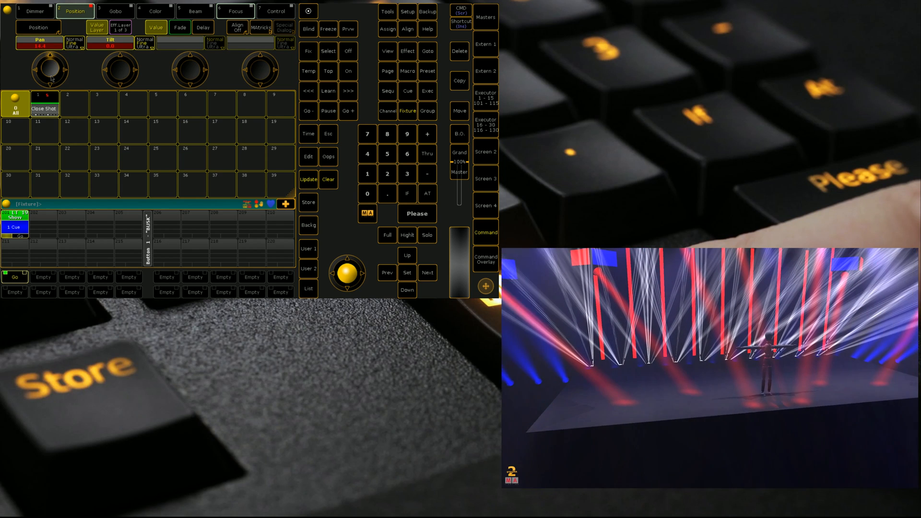
pyautogui.scroll(5, 52, 70)
pyautogui.scroll(5, 52, 70)
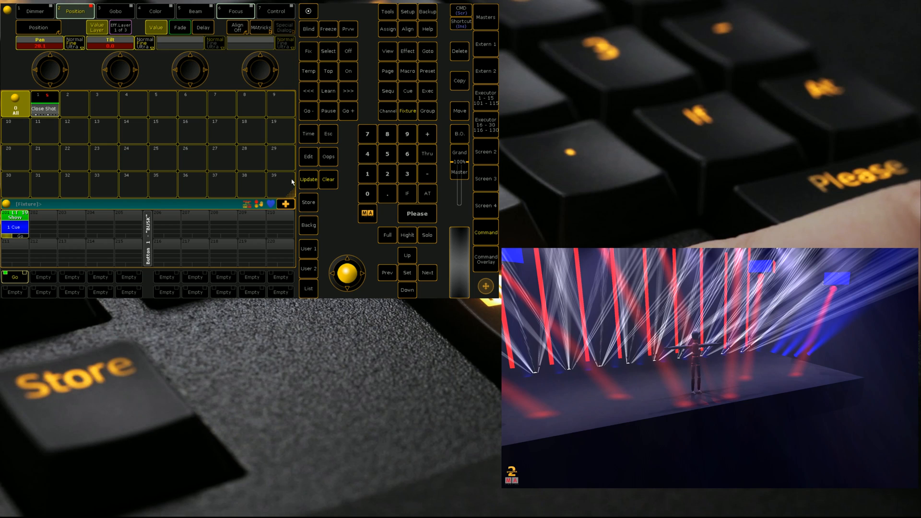
# - Store the side-angle camera position as preset 2 named 'OP Shot'
pyautogui.click(308, 203)
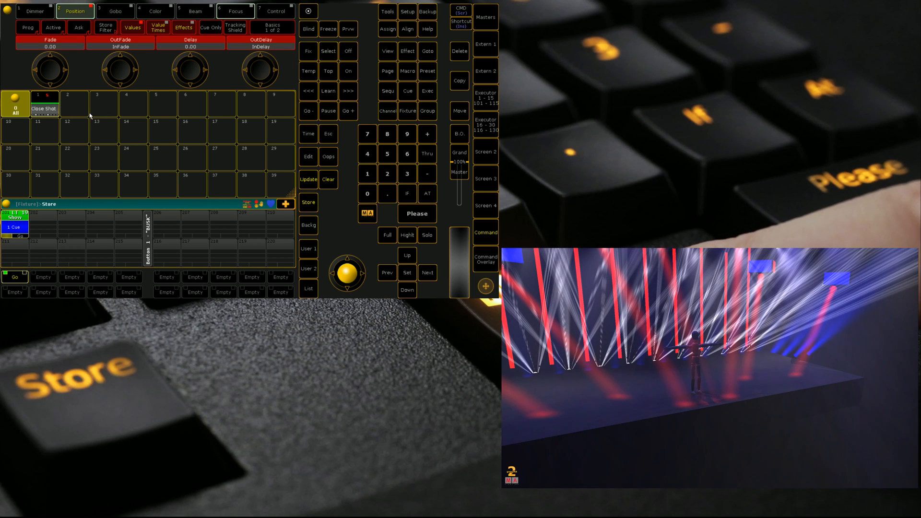
pyautogui.click(70, 110)
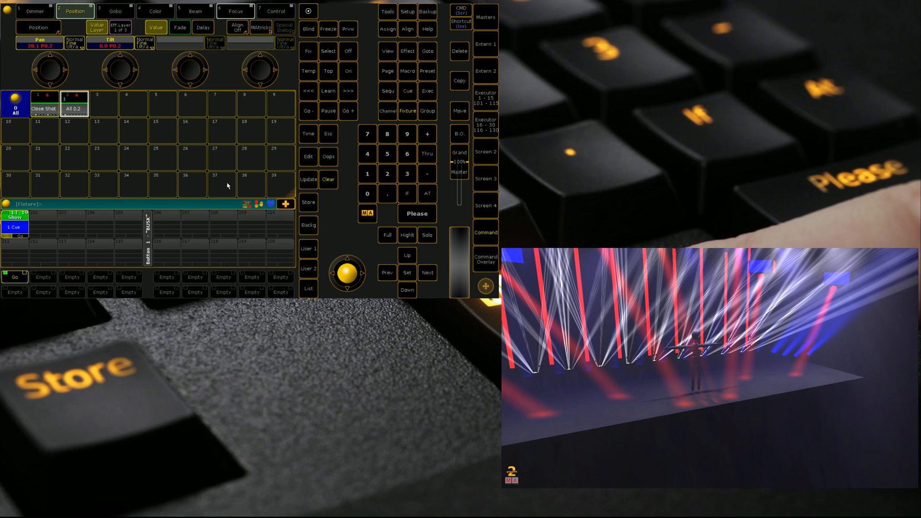
pyautogui.write('OP Sho')
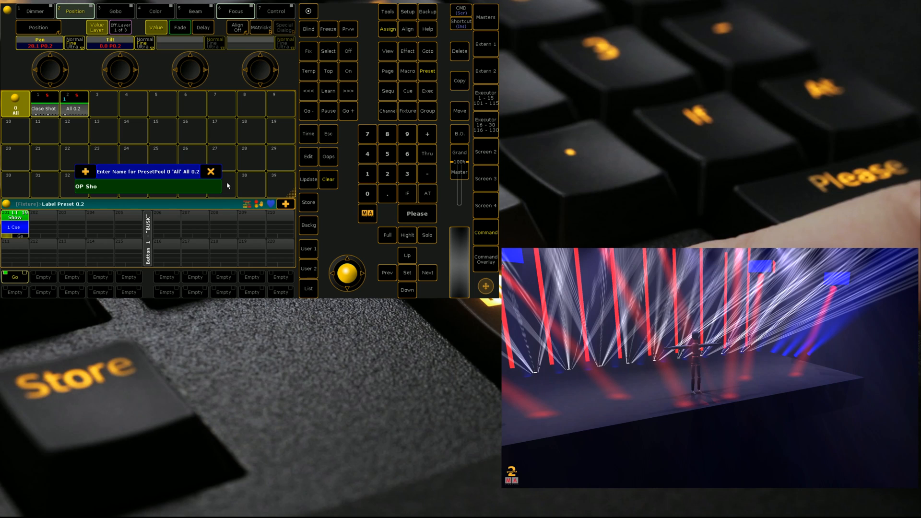
pyautogui.write('t')
pyautogui.press('Return')
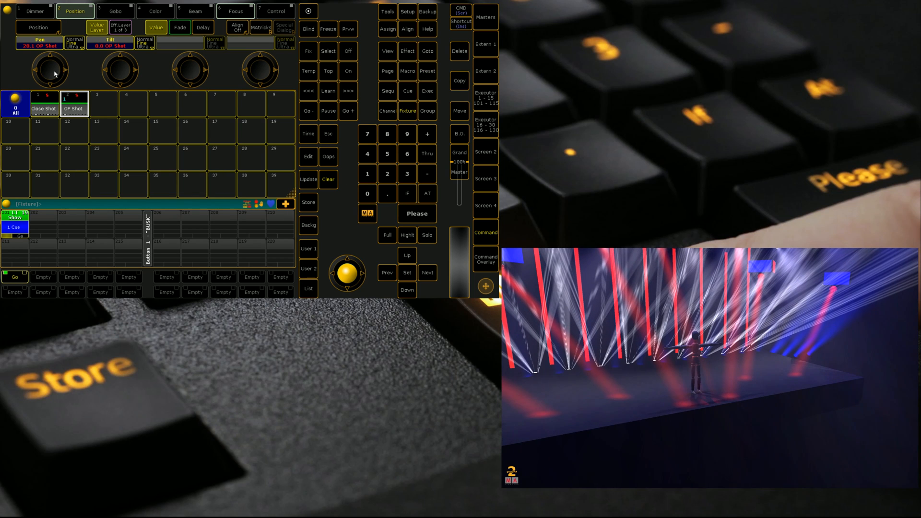
# - Pan, translate and zoom the camera to a low close shot of the figure beside the front lights
pyautogui.moveTo(53, 72); pyautogui.dragTo(48, 75)
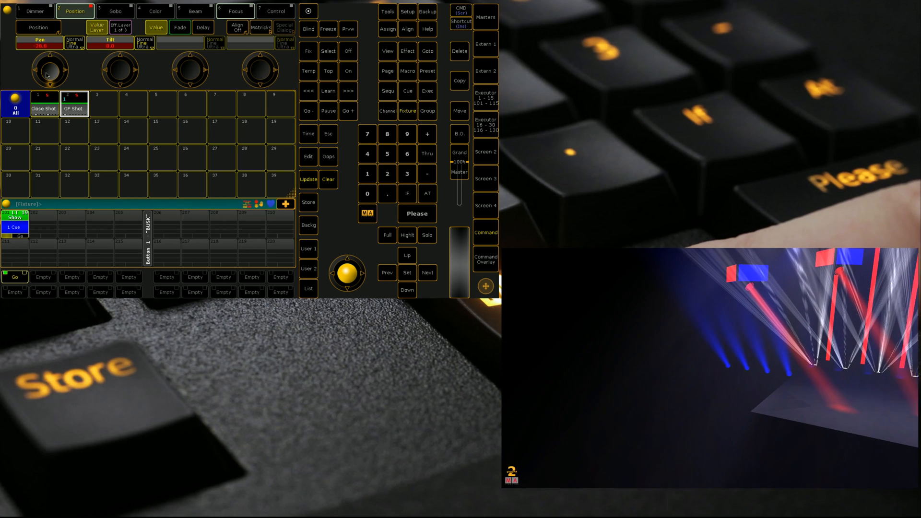
pyautogui.click(37, 28)
pyautogui.moveTo(51, 70); pyautogui.dragTo(51, 69)
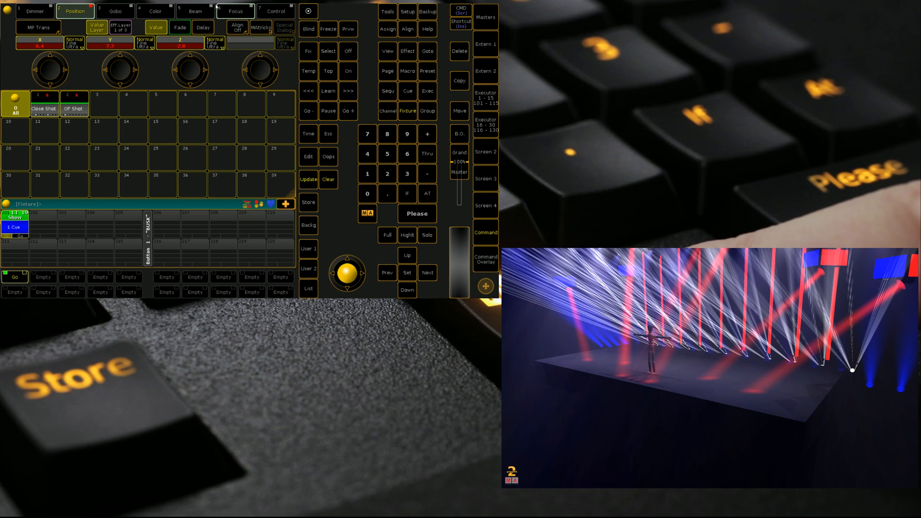
pyautogui.click(223, 10)
pyautogui.click(187, 64)
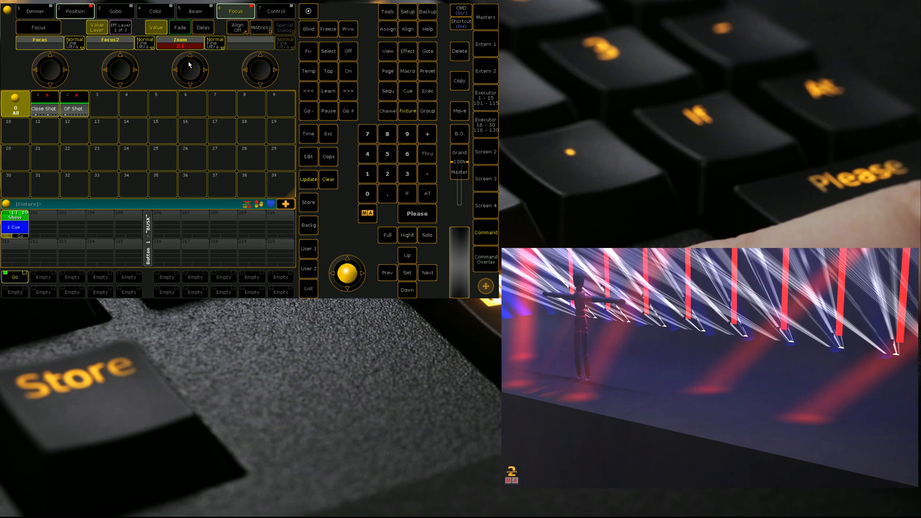
pyautogui.click(75, 11)
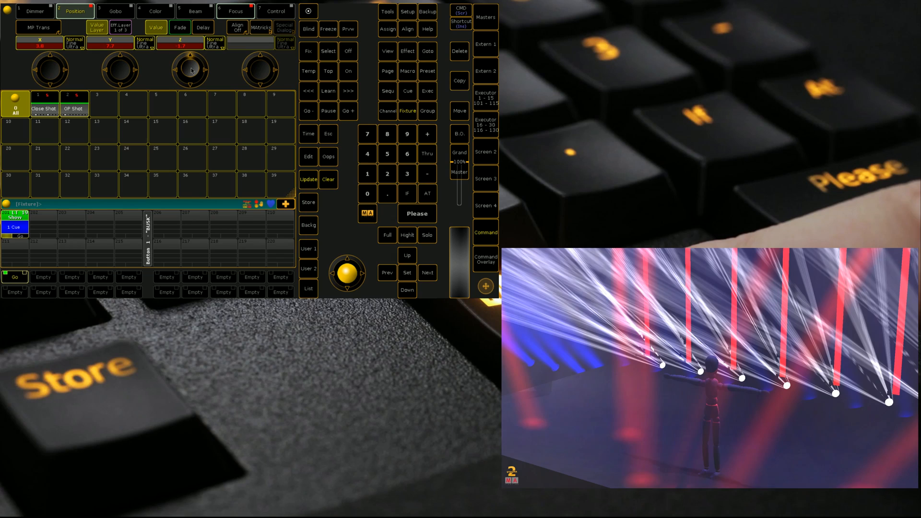
# - Store the low-angle camera position as preset 3 named 'P Shot'
pyautogui.press('s')
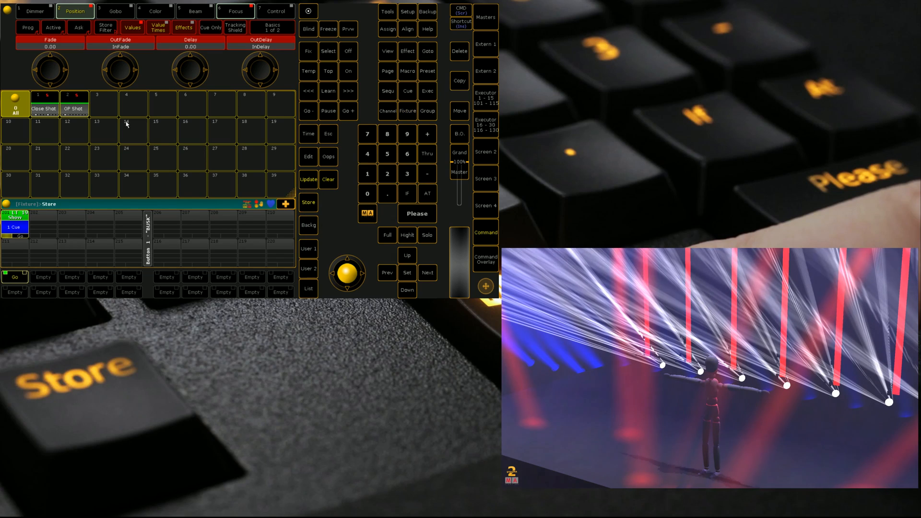
pyautogui.click(100, 104)
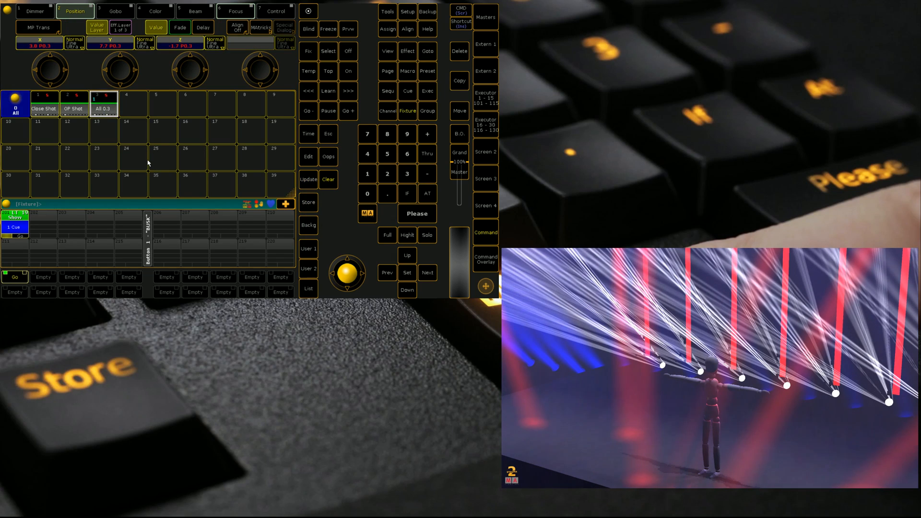
pyautogui.write('P Sh')
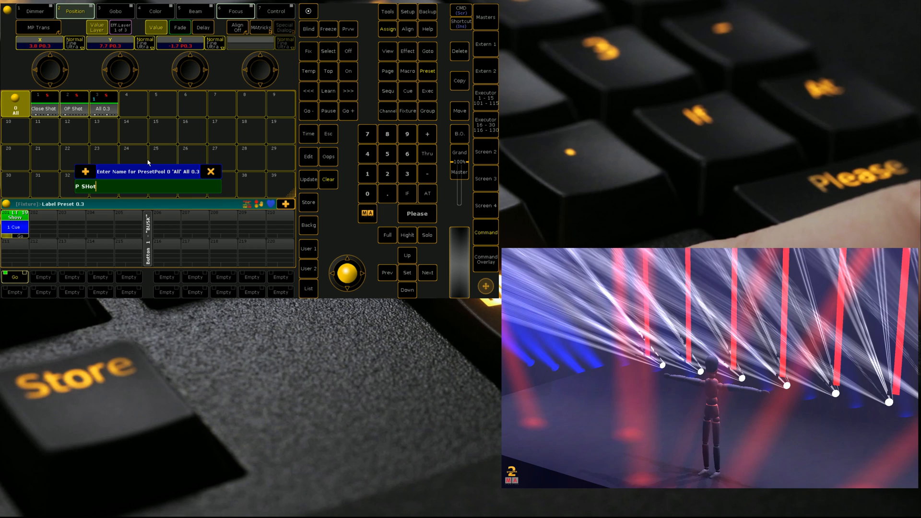
pyautogui.write('ot')
pyautogui.press('Return')
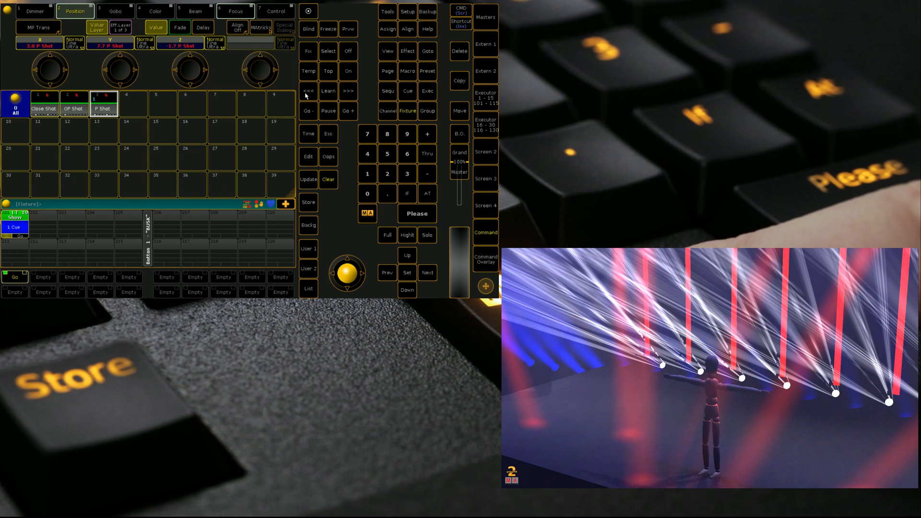
# - Clear, test the Close Shot preset, clear again and reselect fixture 2001 with Focus attributes shown
pyautogui.click(328, 179)
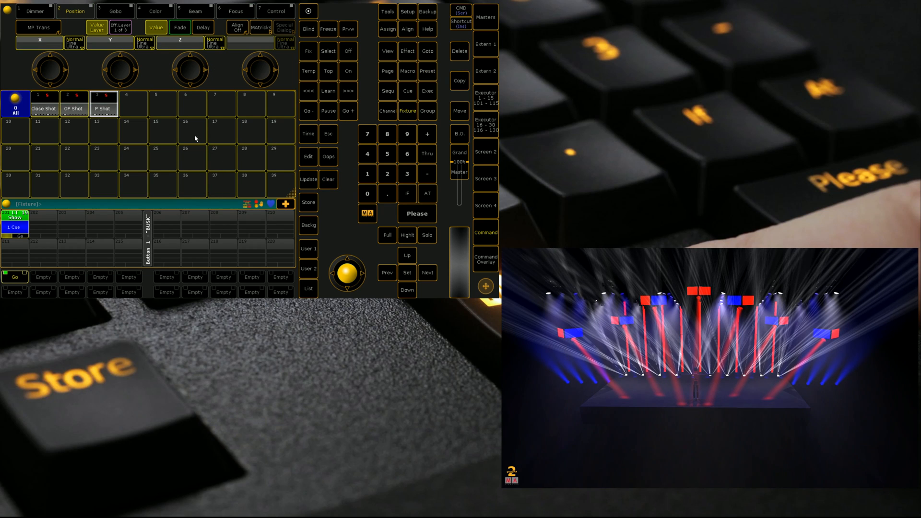
pyautogui.click(44, 104)
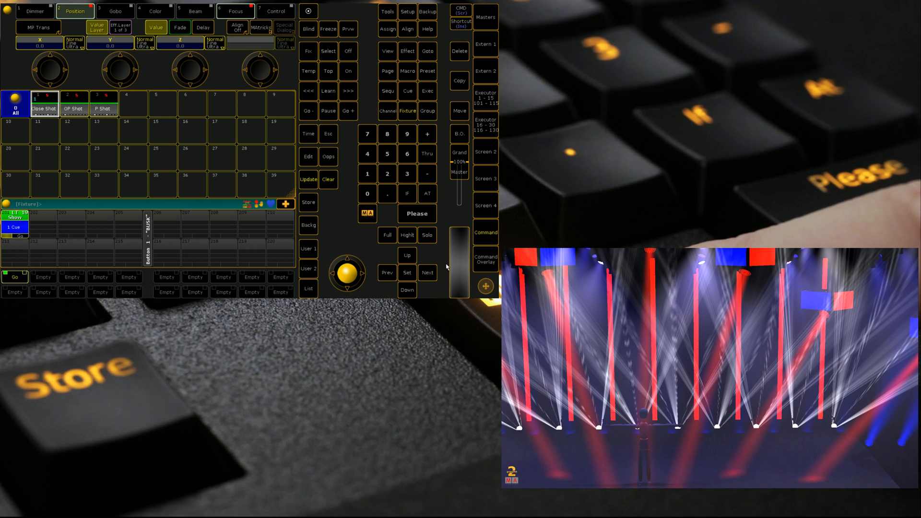
pyautogui.click(328, 179)
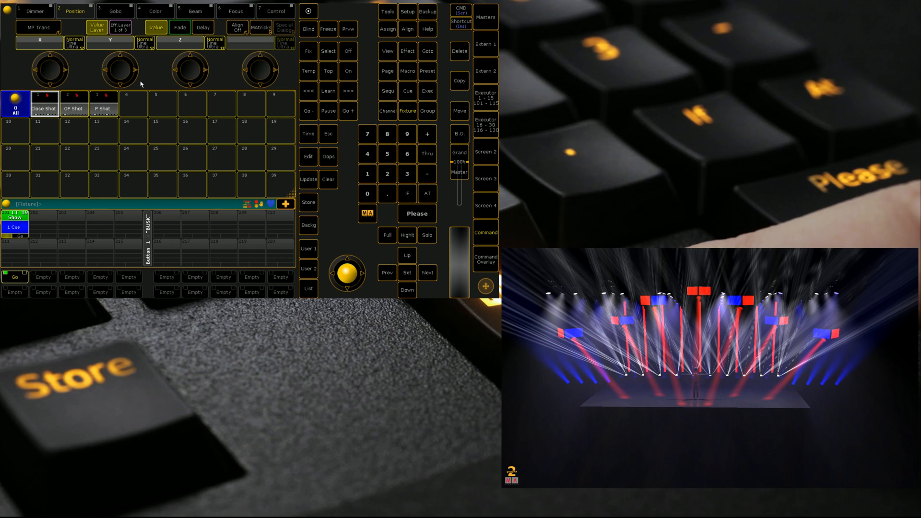
pyautogui.click(387, 174)
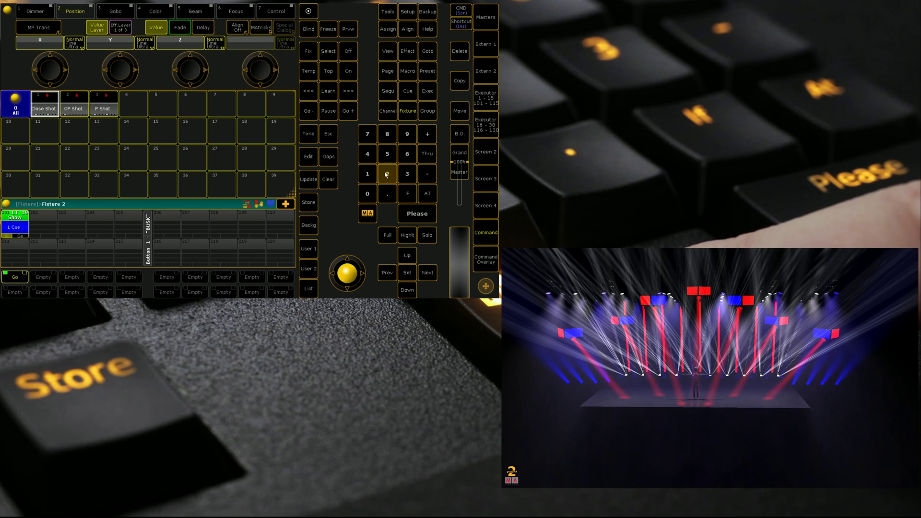
pyautogui.click(367, 194)
pyautogui.click(367, 193)
pyautogui.click(367, 173)
pyautogui.click(417, 213)
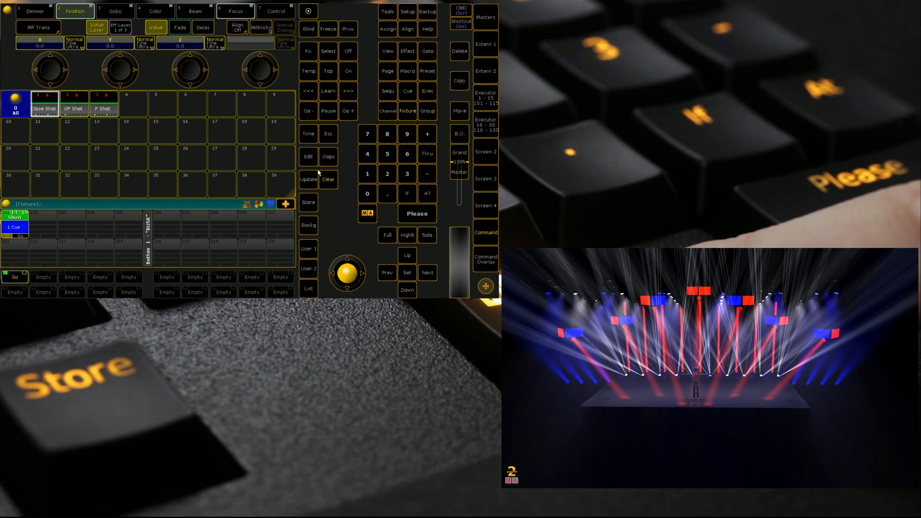
pyautogui.click(235, 11)
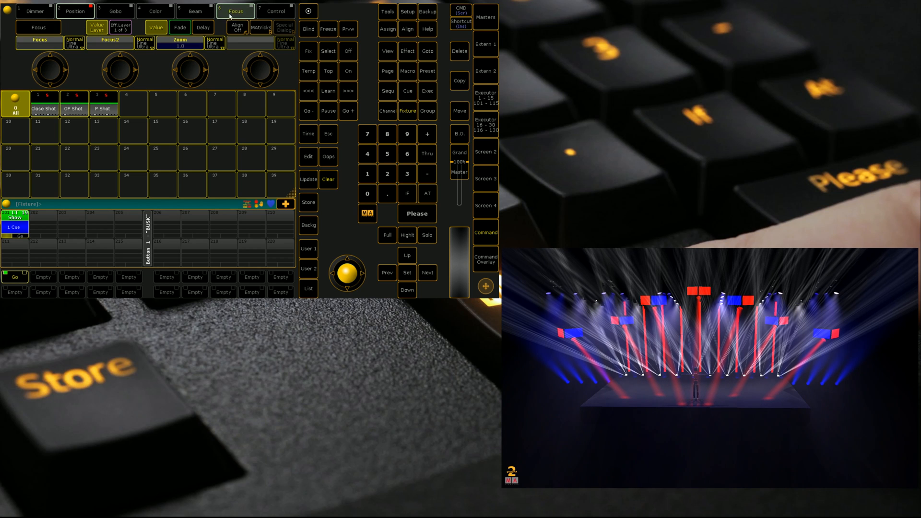
# - Store a first cue on executor 206 and label the executor 'Camera'
pyautogui.click(307, 203)
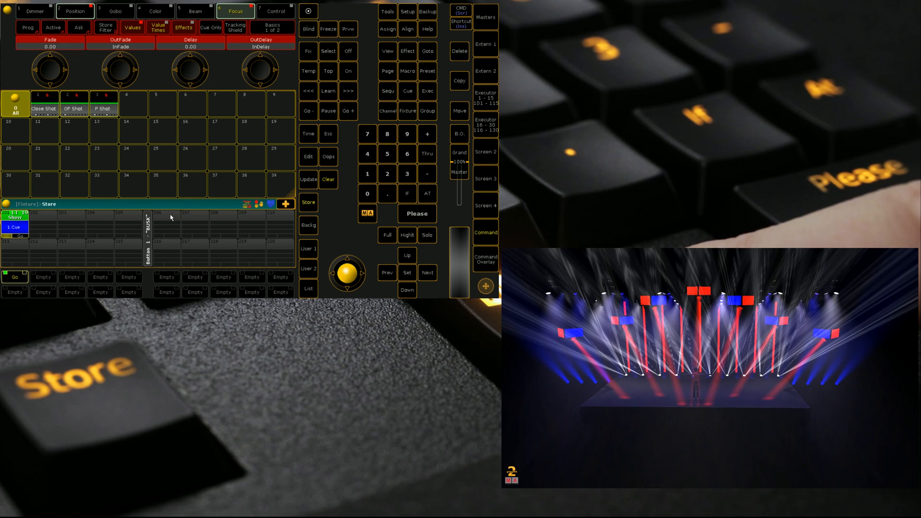
pyautogui.click(170, 223)
pyautogui.click(389, 30)
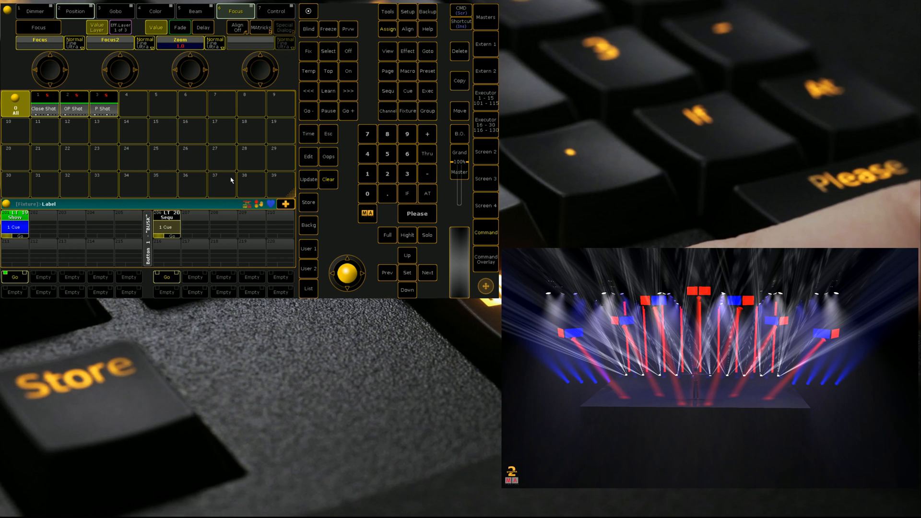
pyautogui.click(168, 228)
pyautogui.write('Camera')
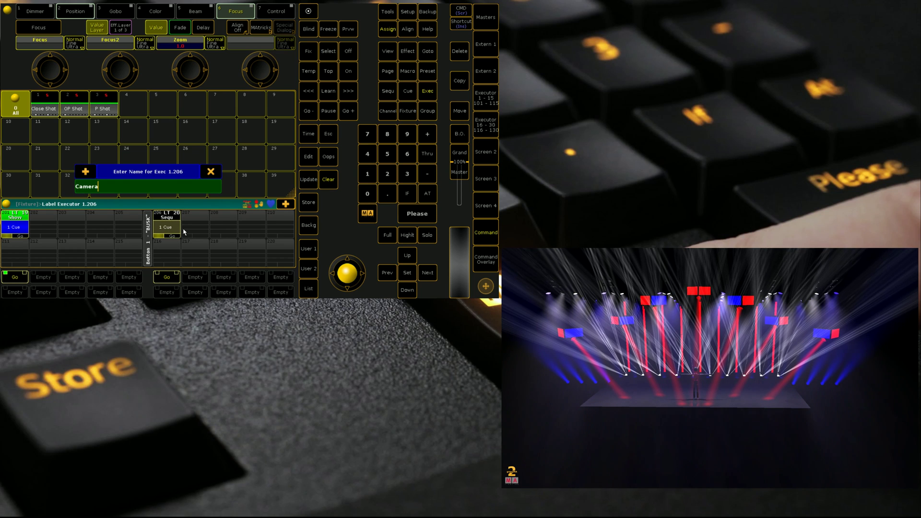
pyautogui.press('Return')
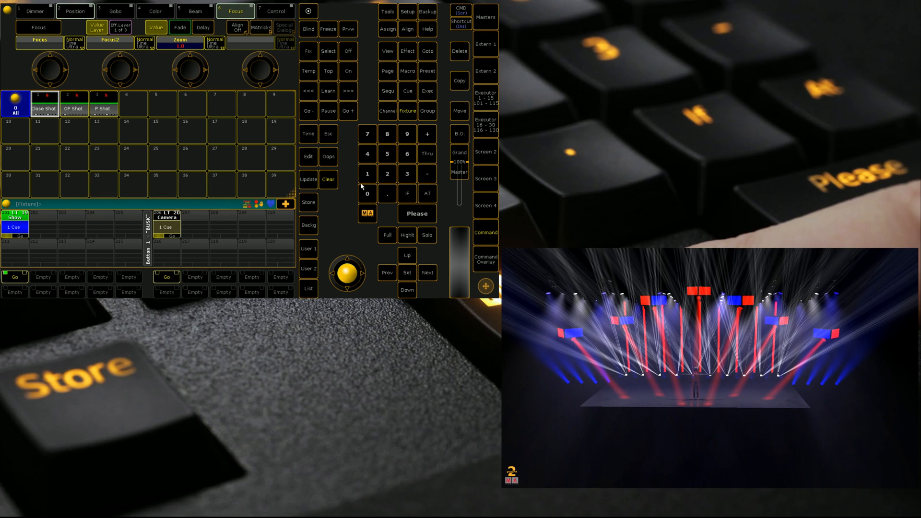
pyautogui.click(328, 179)
# - Store the Close Shot preset as cue 2 of the Camera sequence
pyautogui.click(45, 105)
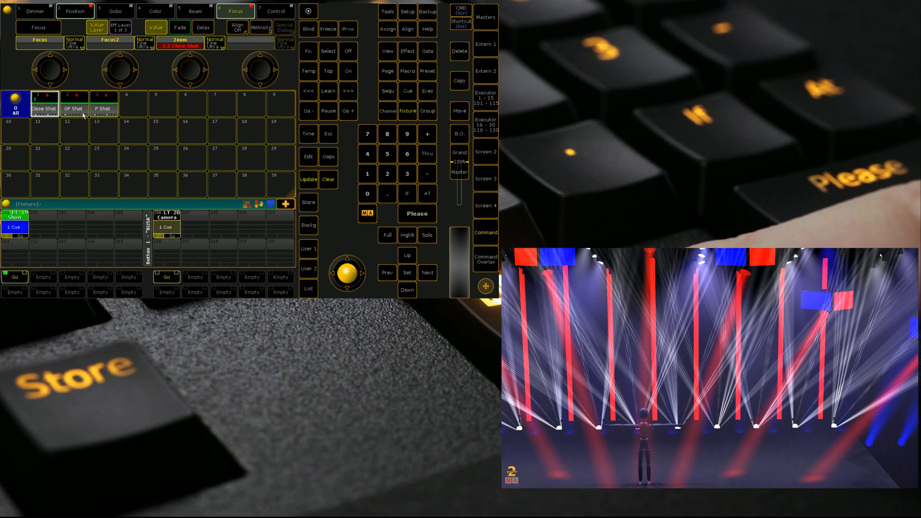
pyautogui.press('s')
pyautogui.write('Store')
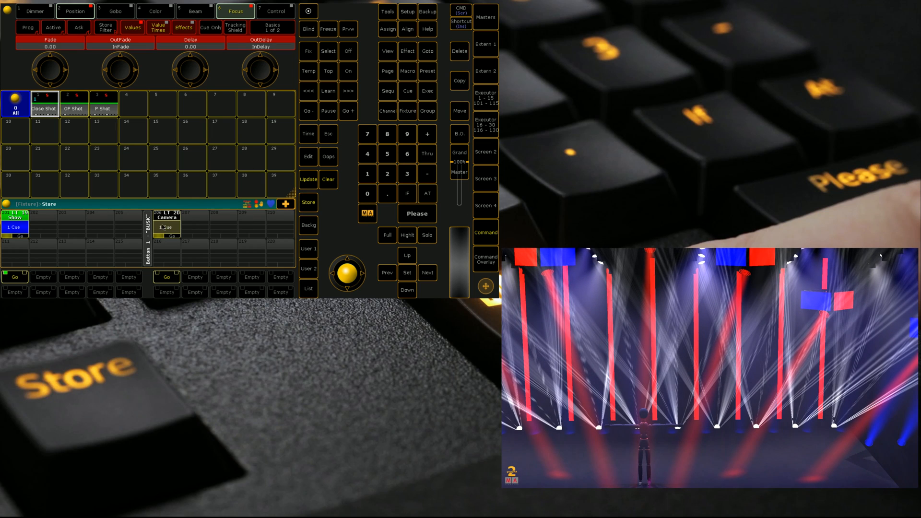
pyautogui.click(165, 227)
pyautogui.click(230, 191)
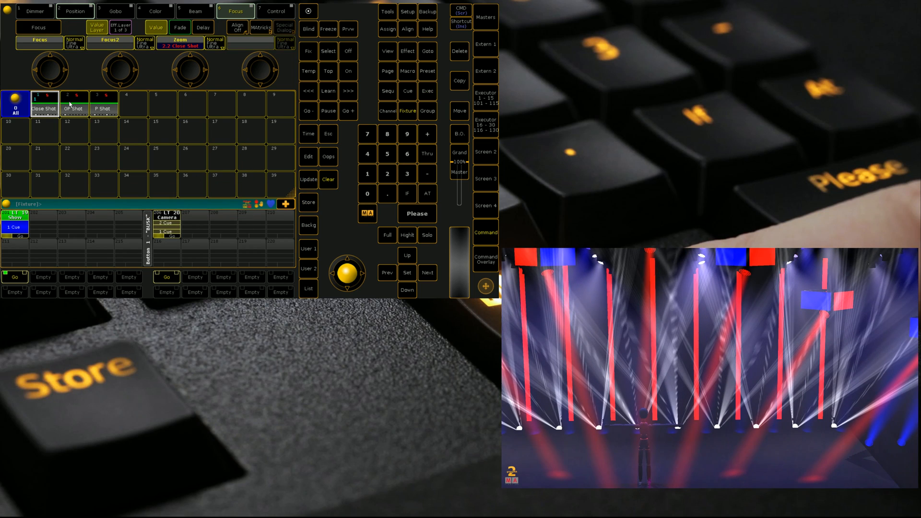
# - Store the OP Shot and P Shot presets as cues 3 and 4, then clear the programmer
pyautogui.click(72, 105)
pyautogui.click(309, 202)
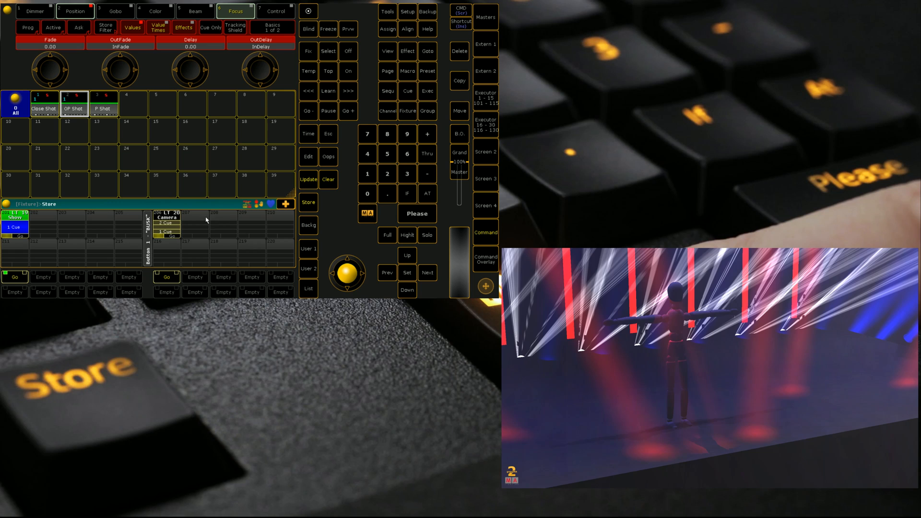
pyautogui.click(165, 229)
pyautogui.click(105, 108)
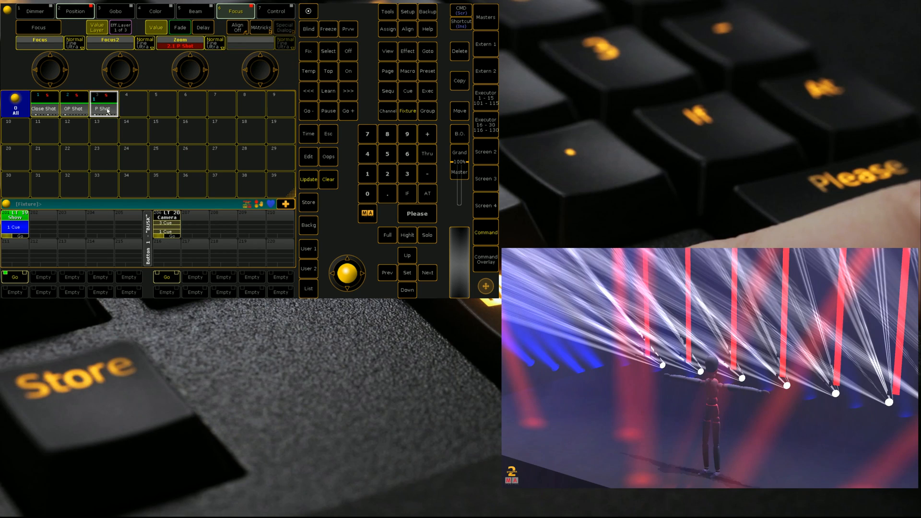
pyautogui.click(309, 202)
pyautogui.click(165, 229)
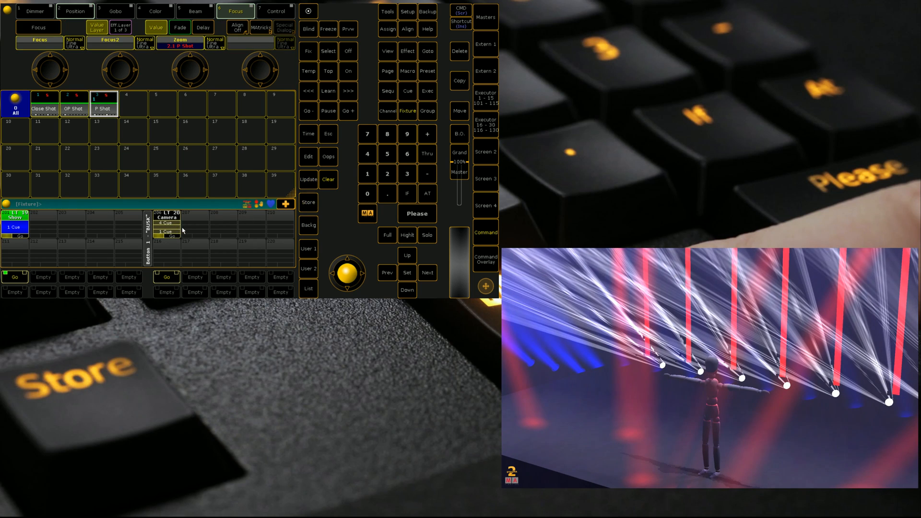
pyautogui.click(328, 180)
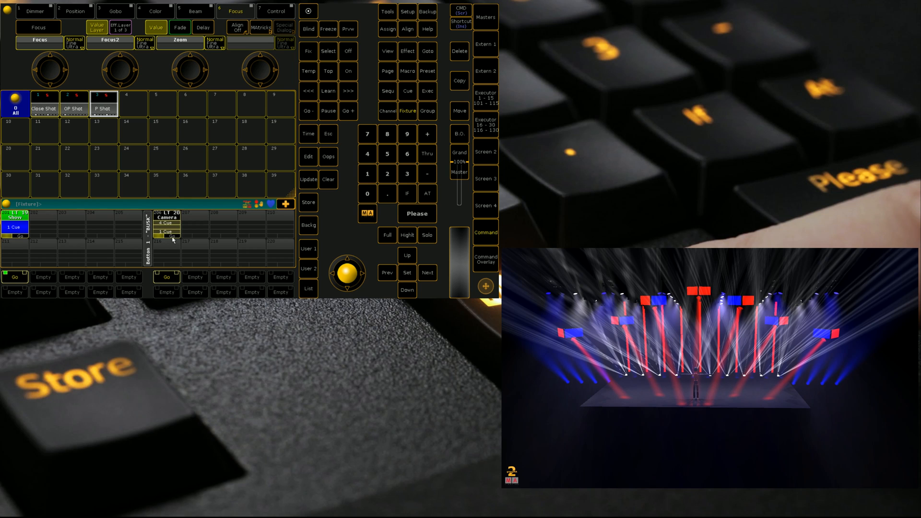
# - Go through executor 206 repeatedly so the 3D view cuts between the stored camera shots
pyautogui.click(172, 236)
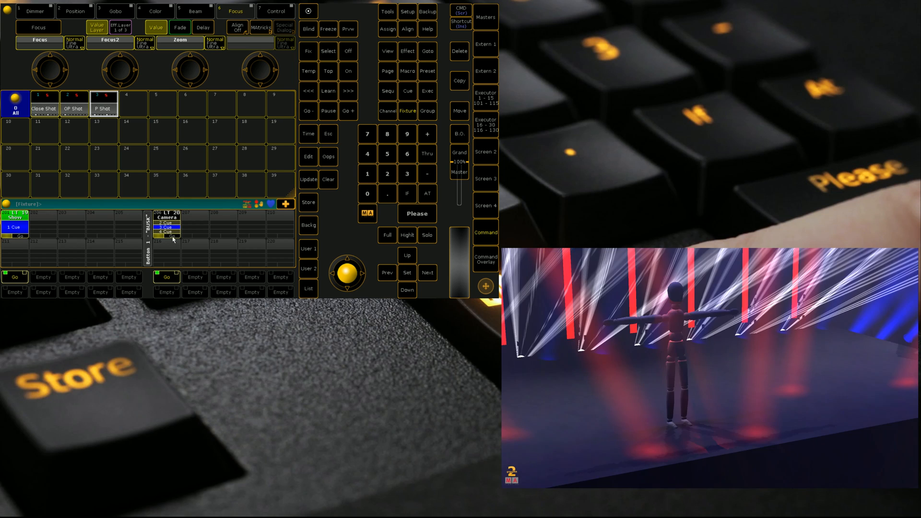
pyautogui.click(172, 237)
pyautogui.click(173, 237)
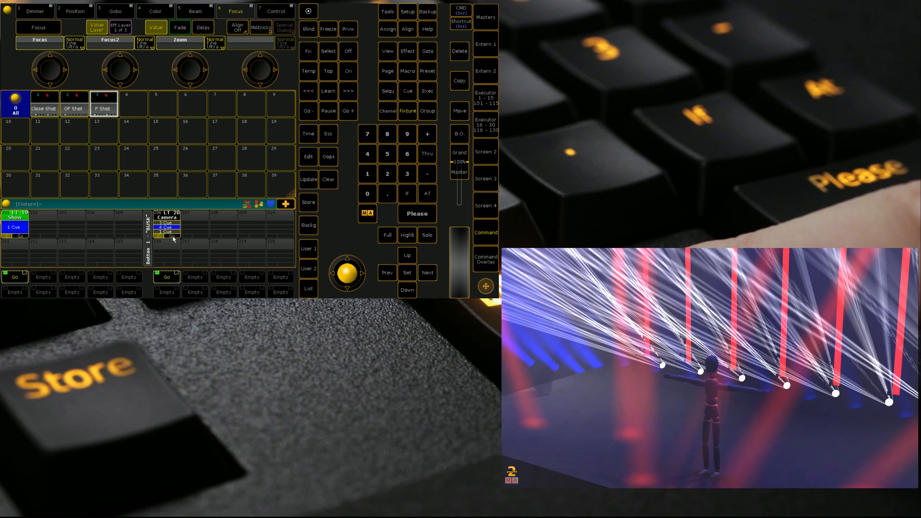
pyautogui.click(173, 237)
pyautogui.click(173, 238)
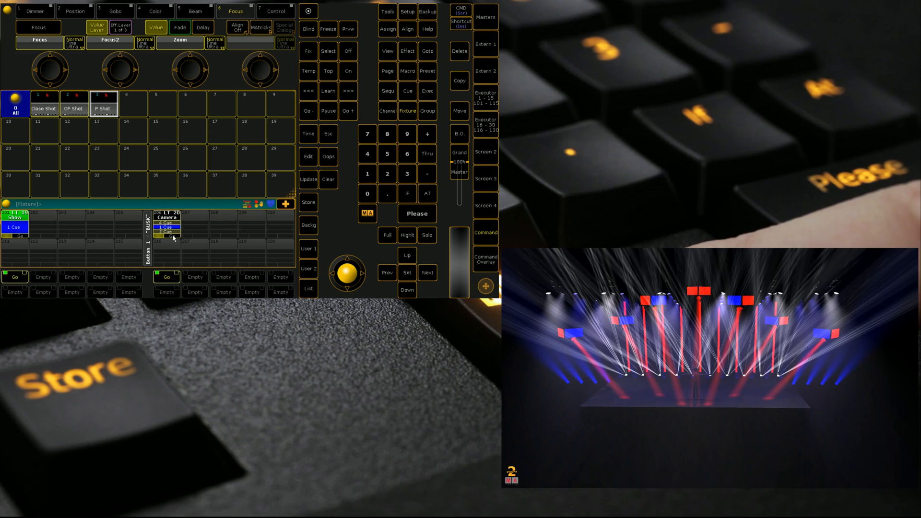
pyautogui.click(174, 237)
pyautogui.click(173, 238)
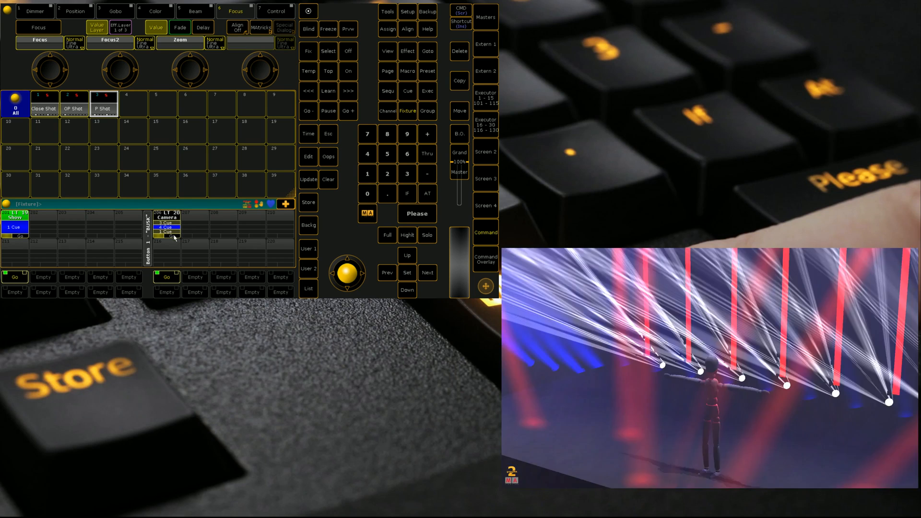
pyautogui.click(173, 237)
# - Give the Camera sequence's cues a 3-second fade in the sequence editor
pyautogui.click(175, 237)
pyautogui.rightClick(166, 223)
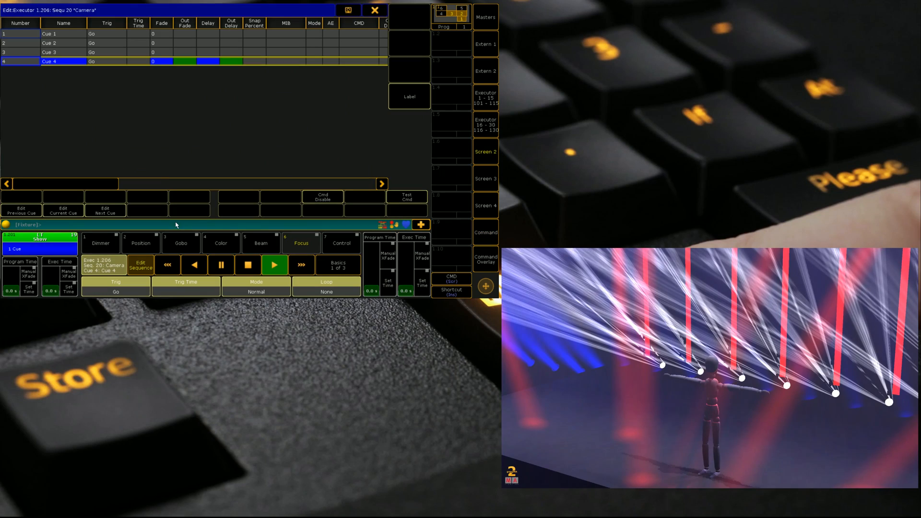
pyautogui.click(159, 61)
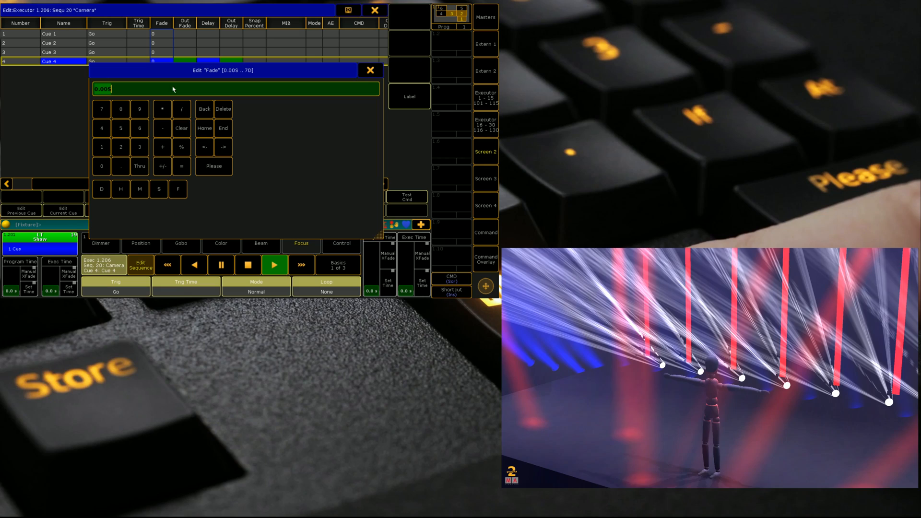
pyautogui.write('3')
pyautogui.click(214, 166)
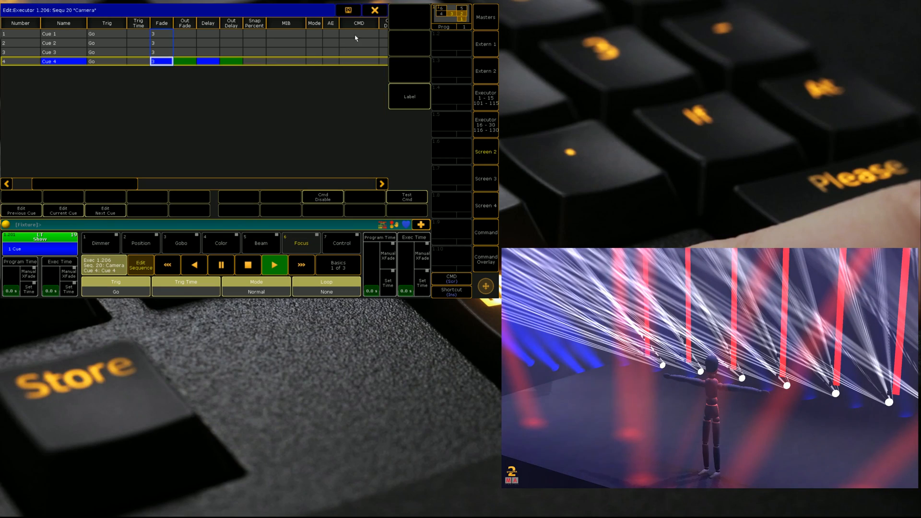
pyautogui.click(374, 9)
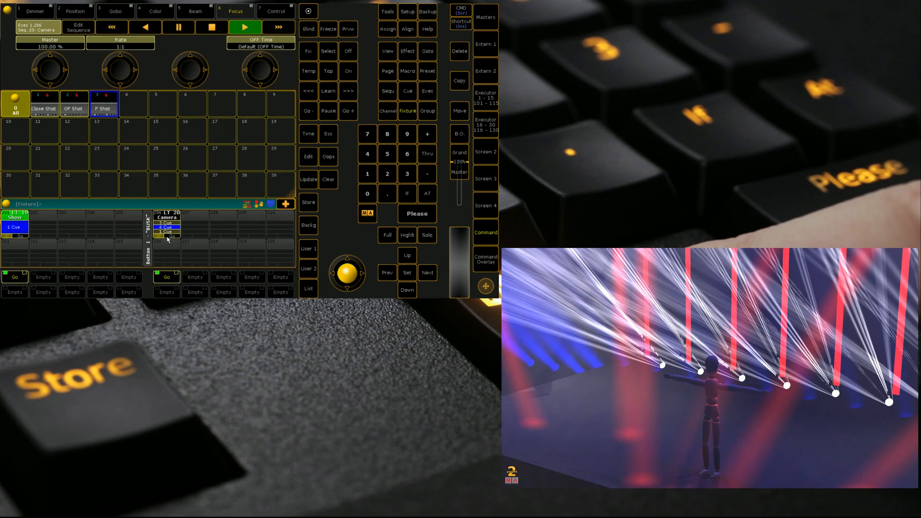